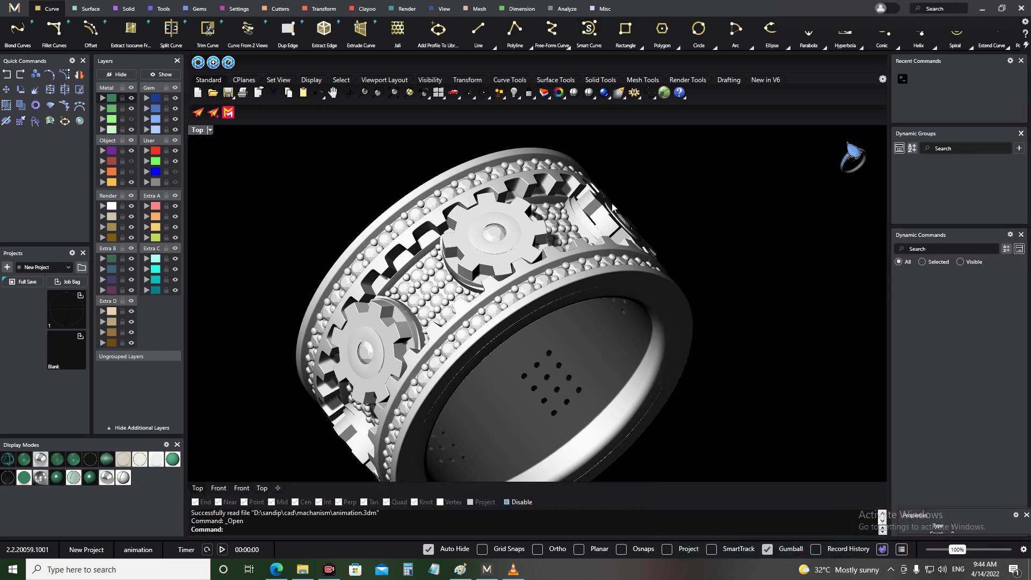
Rewind the rendered gold ring video to the beginning and play it once
right_drag(682, 247, 499, 284)
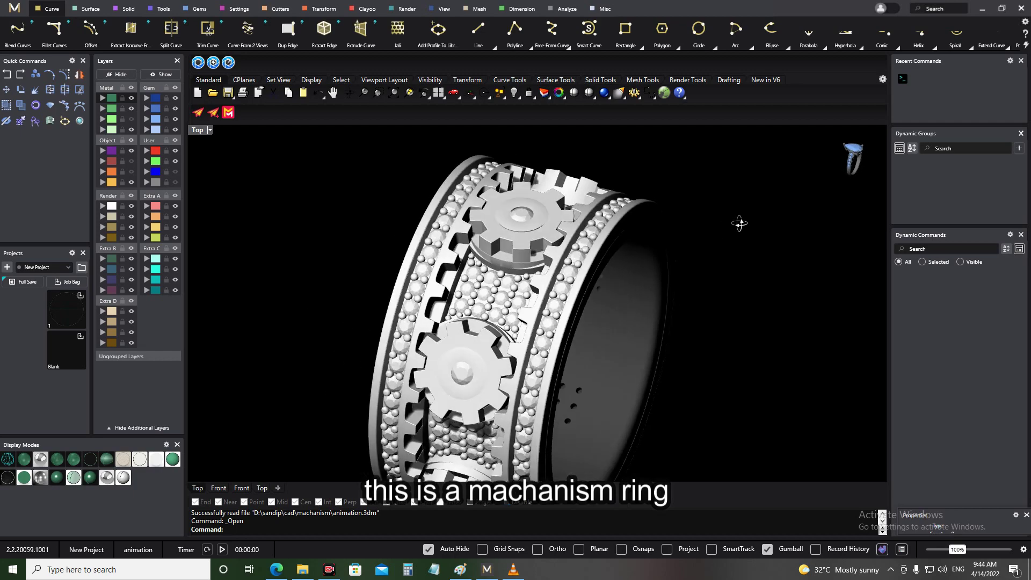
mouse_move(498, 285)
right_down()
mouse_move(603, 241)
mouse_move(741, 151)
right_up()
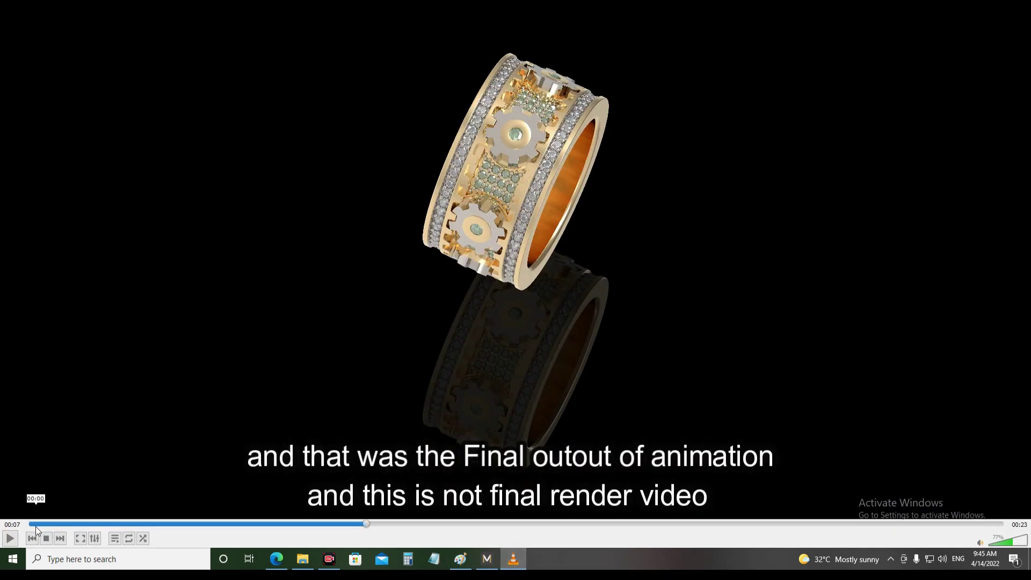
click(35, 526)
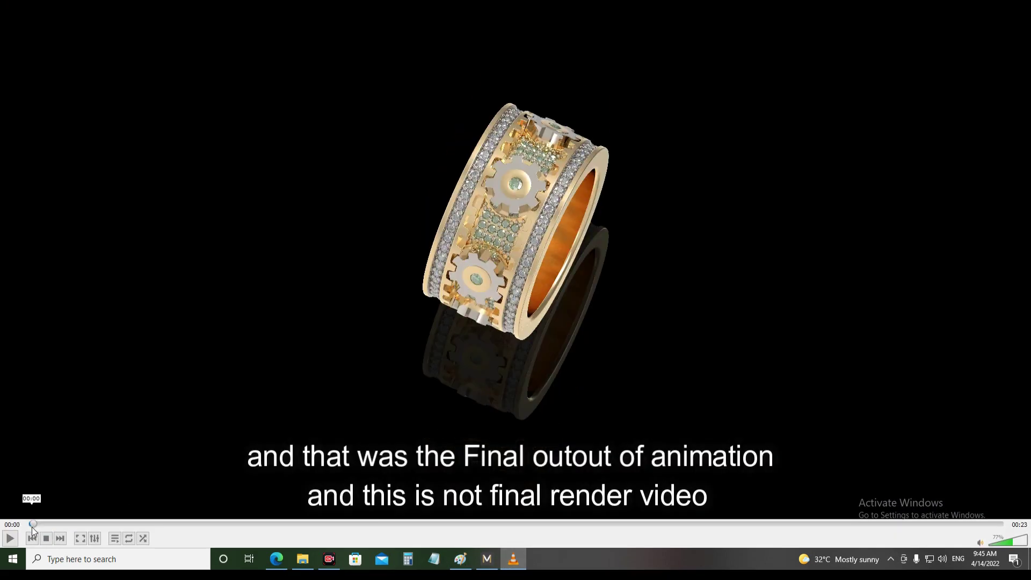
click(10, 538)
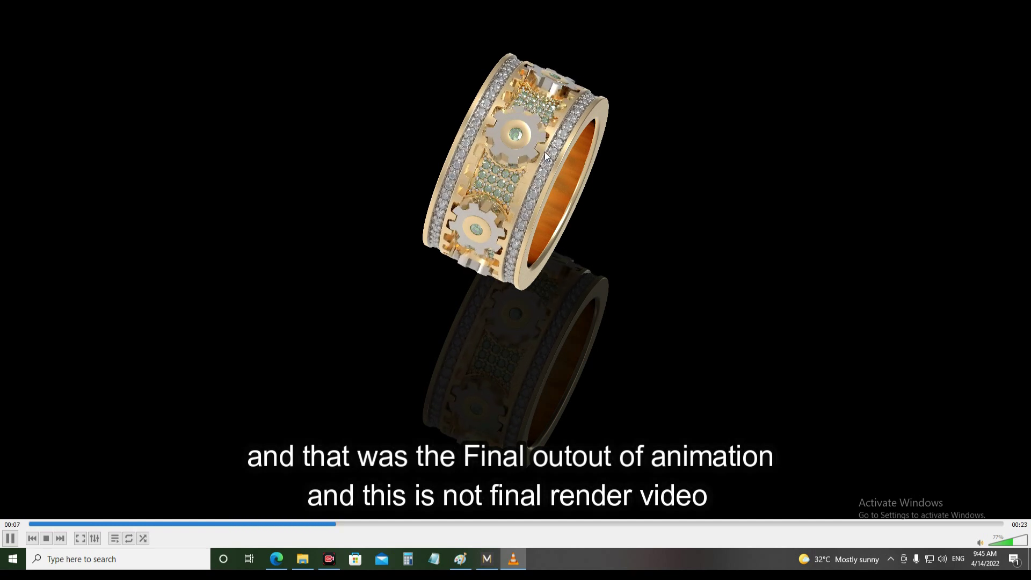
click(10, 538)
Replay the video from its first frame twice, pausing near 4 seconds and rewinding again
drag(421, 524, 27, 523)
click(10, 538)
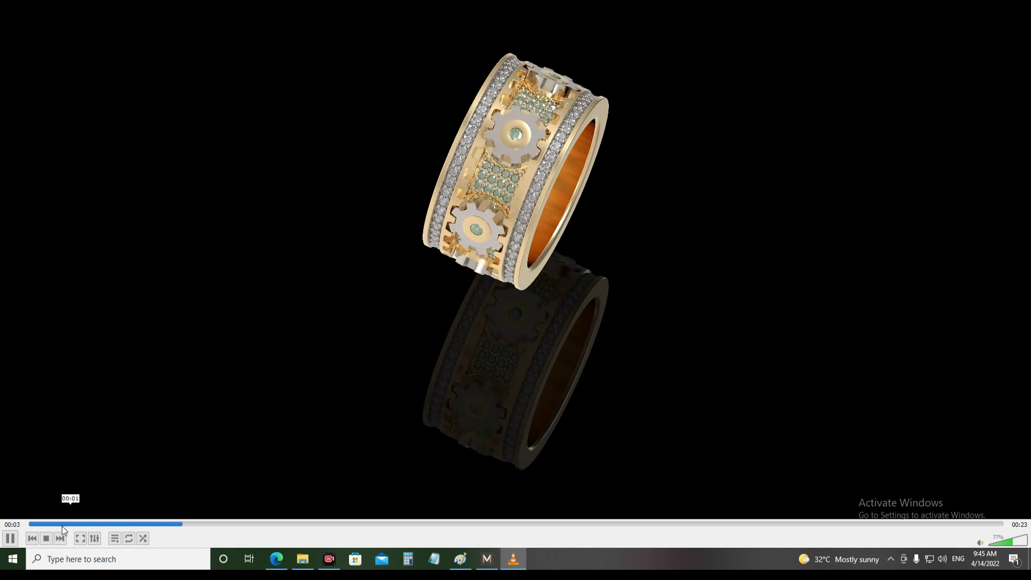
click(10, 538)
drag(227, 524, 22, 525)
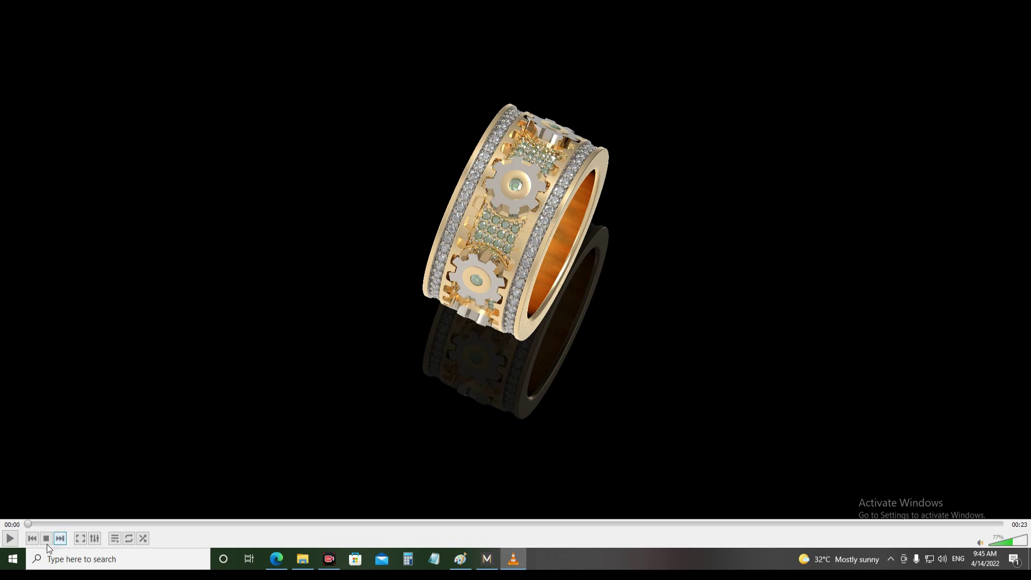
click(10, 539)
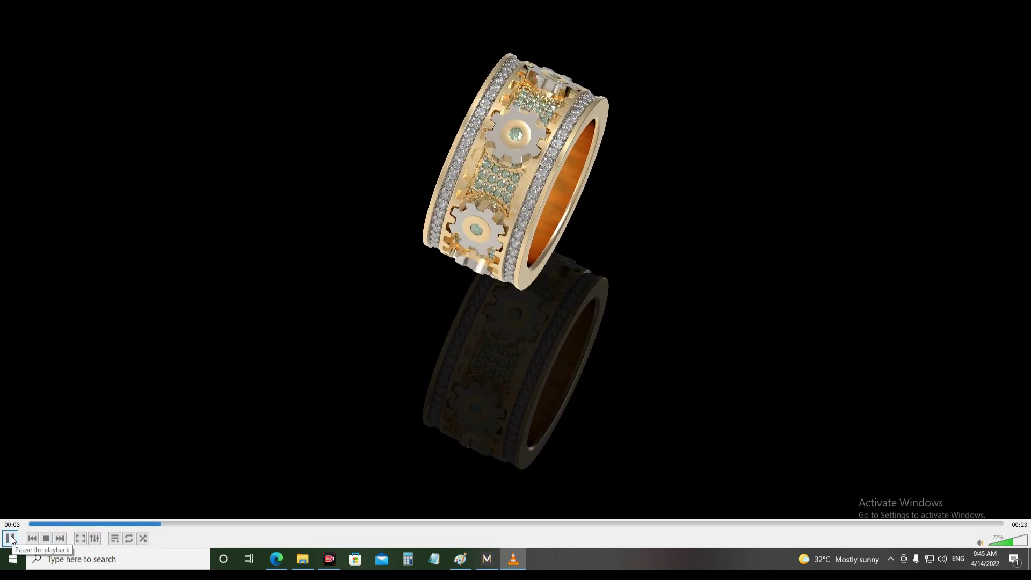
click(11, 539)
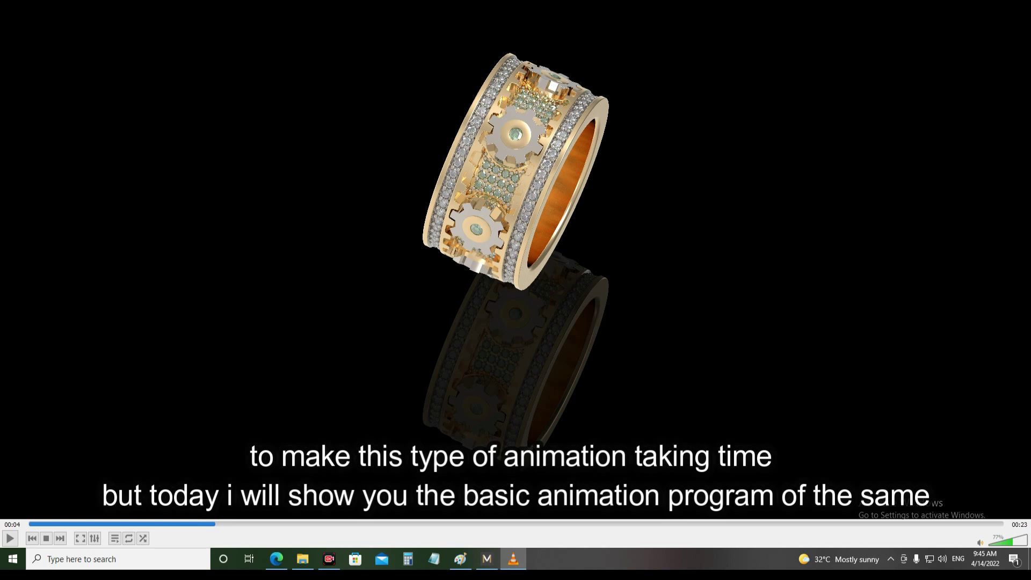
mouse_move(214, 524)
drag(216, 531, 27, 529)
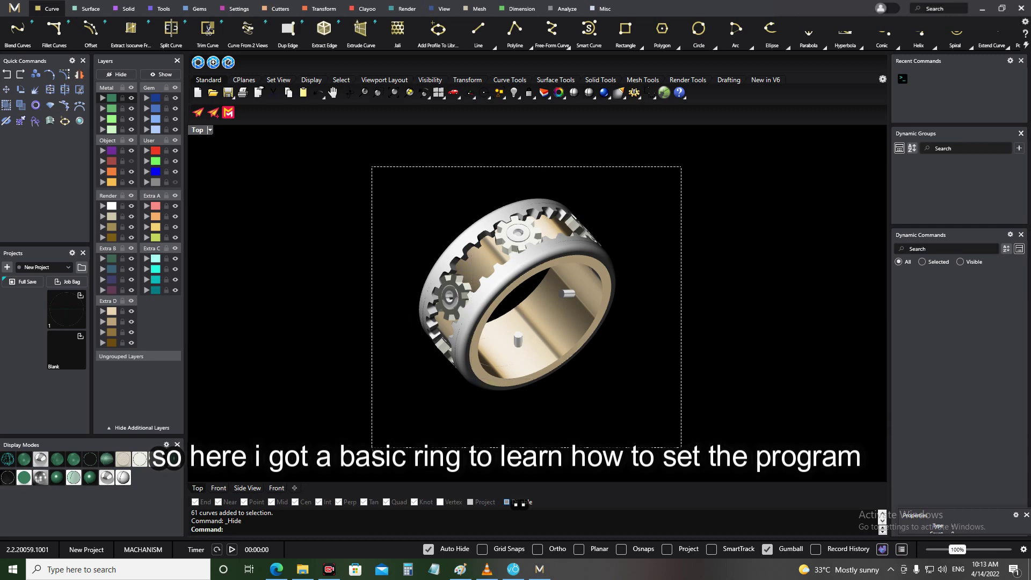
Select every part of the basic gear ring with a right-to-left crossing window
drag(678, 170, 375, 450)
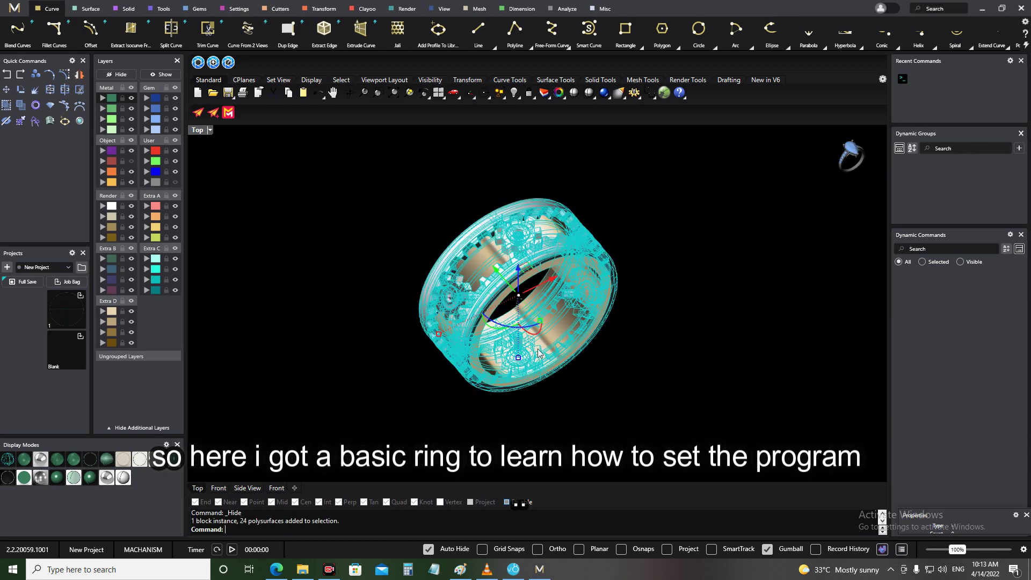
click(632, 214)
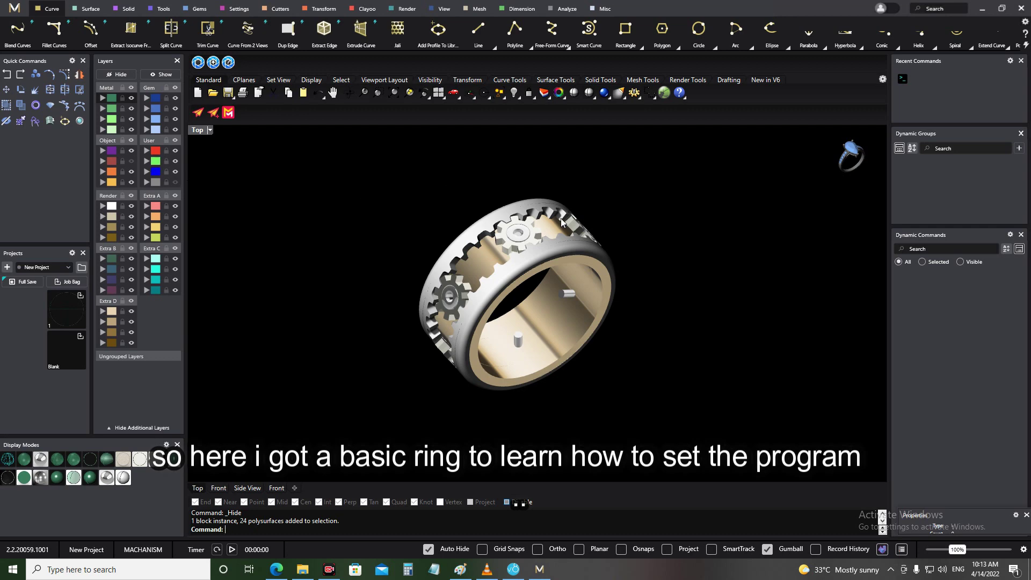
drag(331, 172, 763, 446)
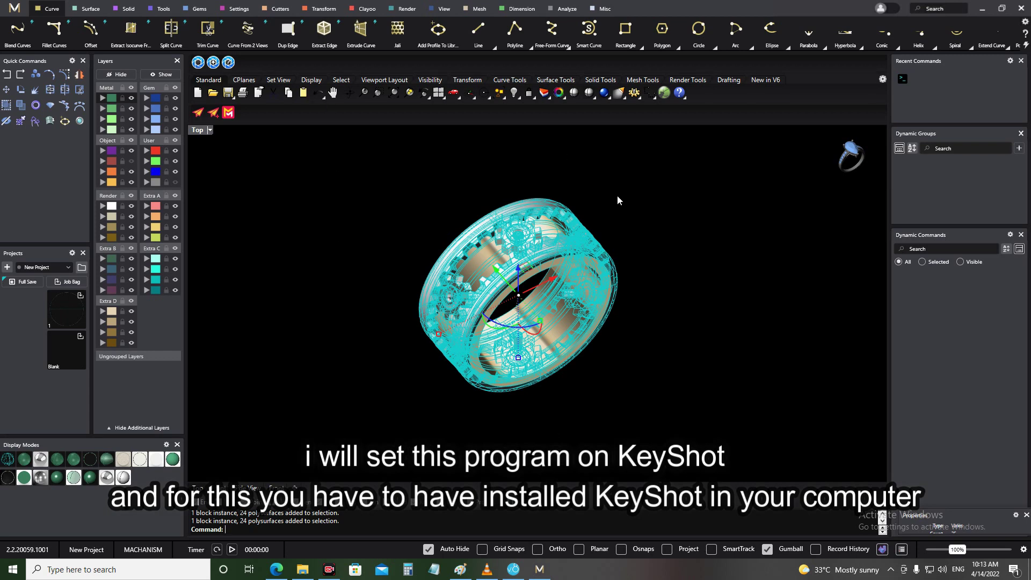
key(Escape)
drag(703, 171, 371, 446)
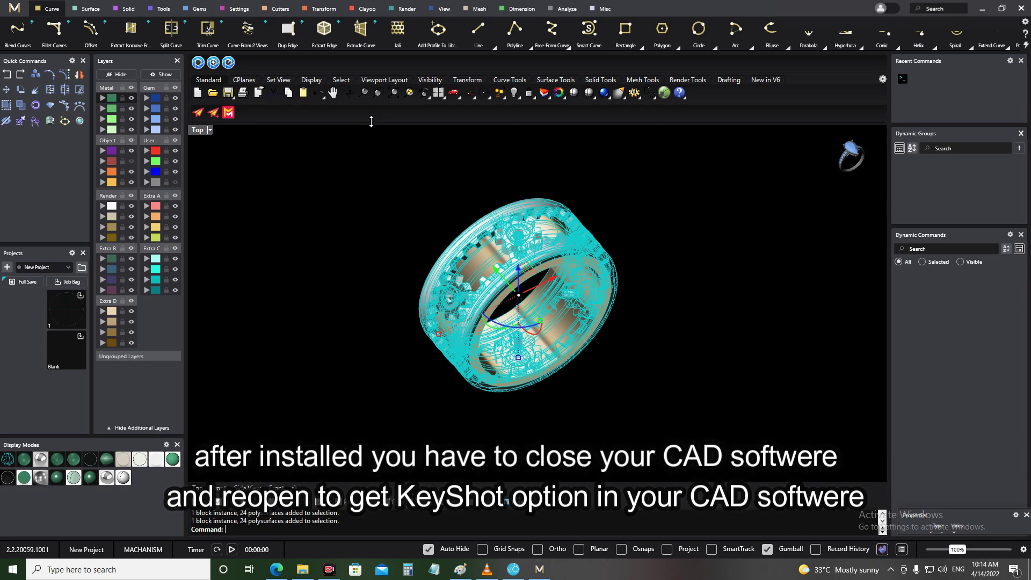
click(668, 300)
mouse_move(704, 169)
mouse_down()
mouse_move(419, 410)
mouse_move(383, 425)
mouse_up()
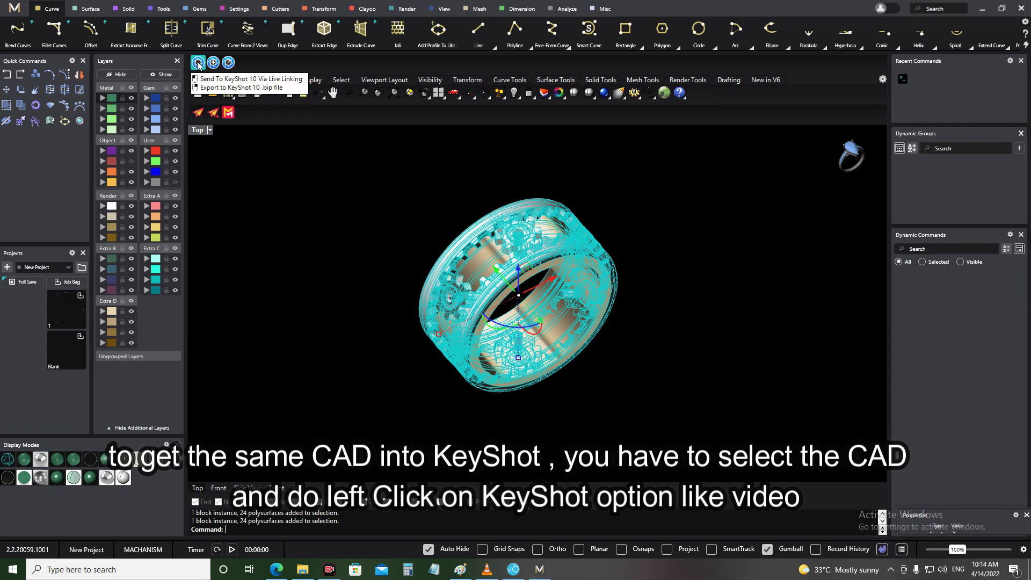
Send the selected gear ring to KeyShot 10 via Live Linking
click(197, 63)
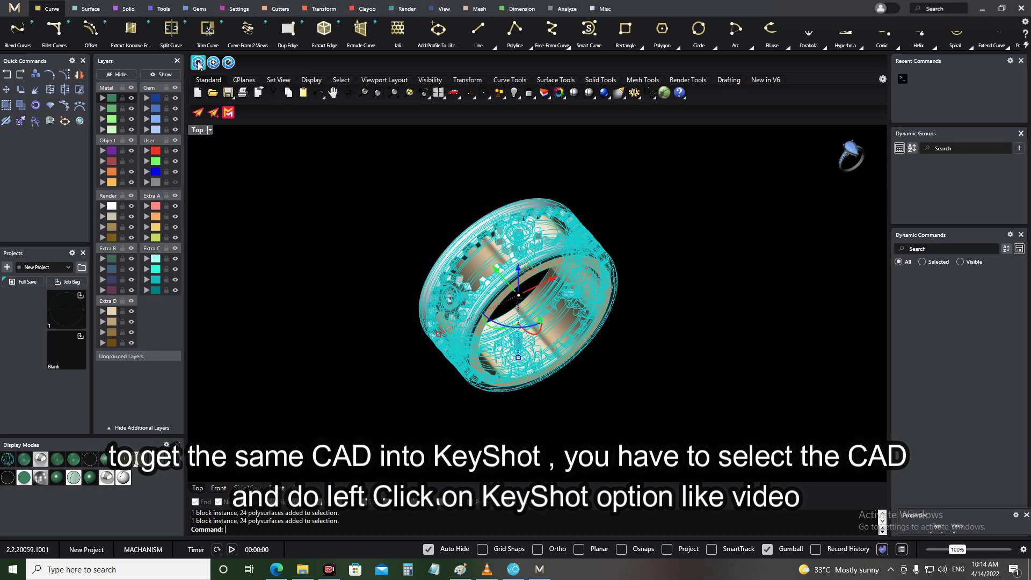
click(198, 63)
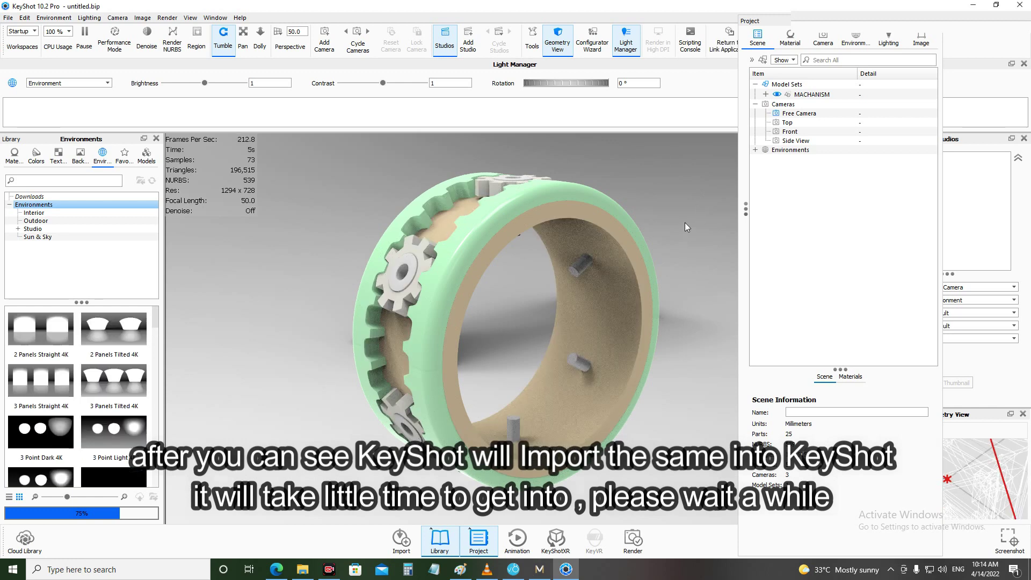
Tumble and zoom around the imported gear ring, then show the 30 FPS animation timeline
right_click(675, 301)
mouse_move(693, 202)
mouse_down()
mouse_move(688, 334)
mouse_move(676, 289)
mouse_move(694, 281)
mouse_up()
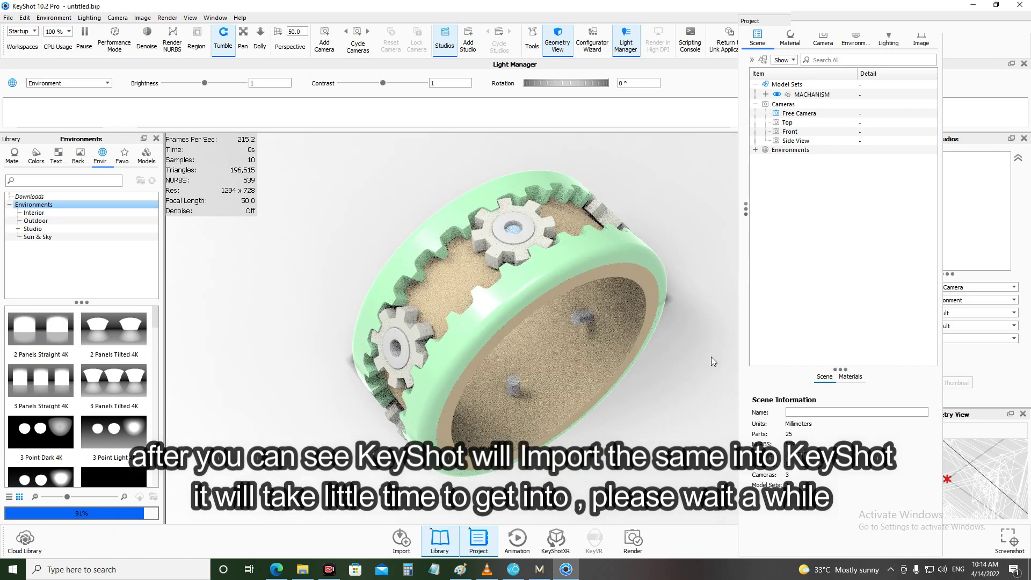
drag(688, 385, 705, 332)
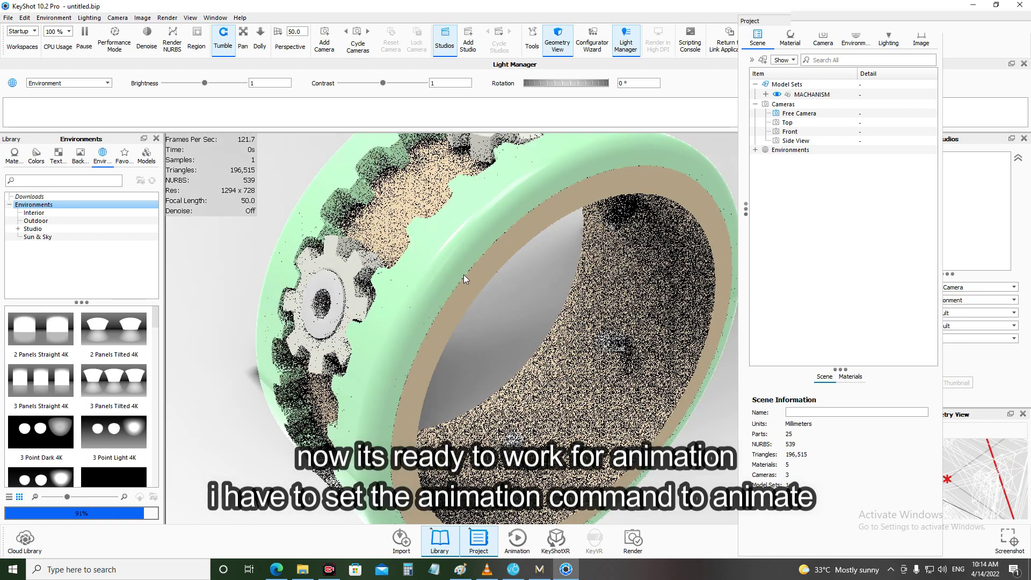
scroll(339, 226, down, 5)
scroll(340, 227, down, 2)
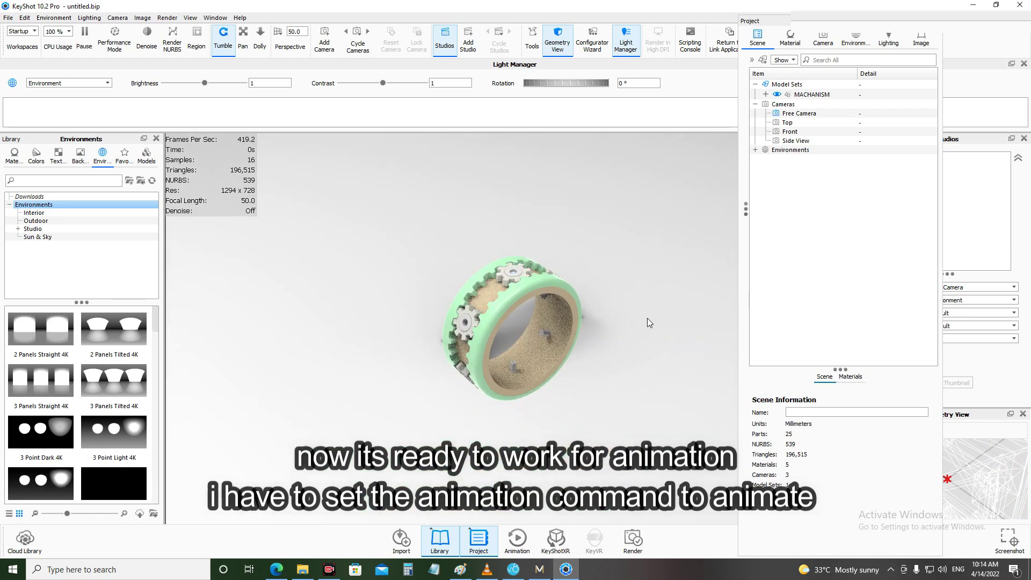
right_click(678, 324)
mouse_move(678, 323)
mouse_down()
mouse_move(658, 348)
mouse_move(664, 330)
mouse_up()
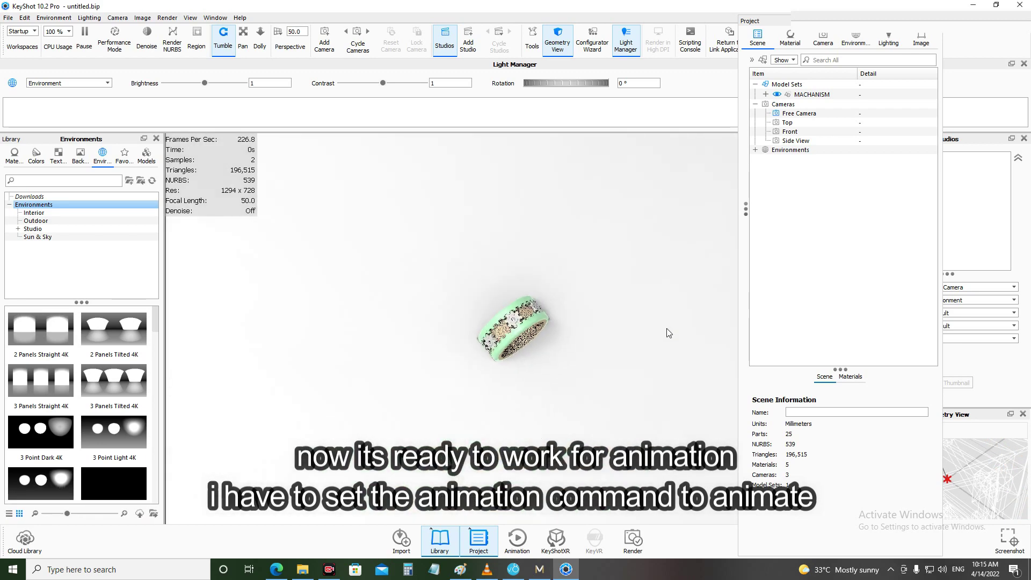
scroll(665, 330, up, 2)
scroll(671, 333, up, 3)
mouse_move(681, 343)
mouse_down()
mouse_move(660, 279)
mouse_move(610, 252)
mouse_up()
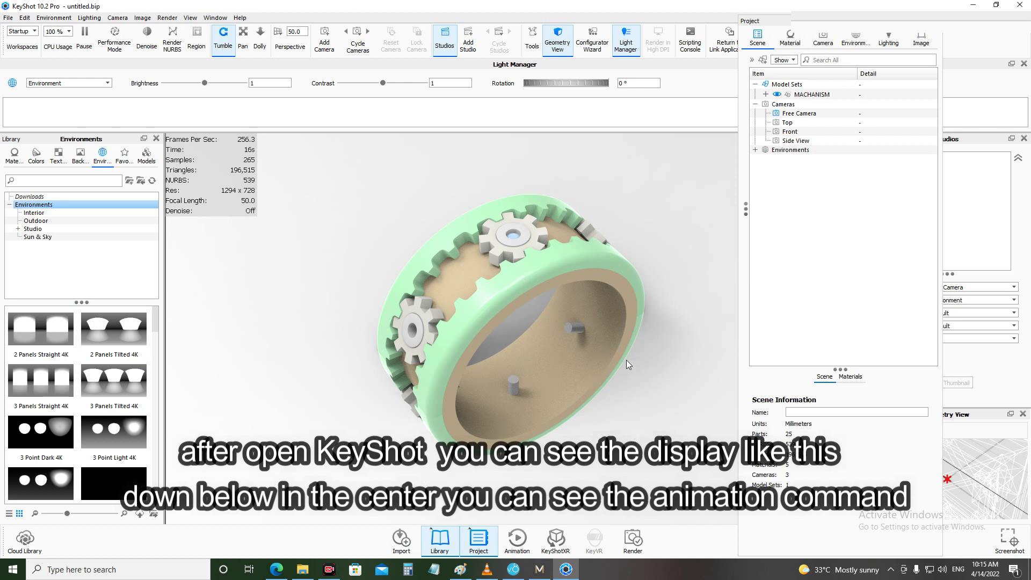
click(521, 541)
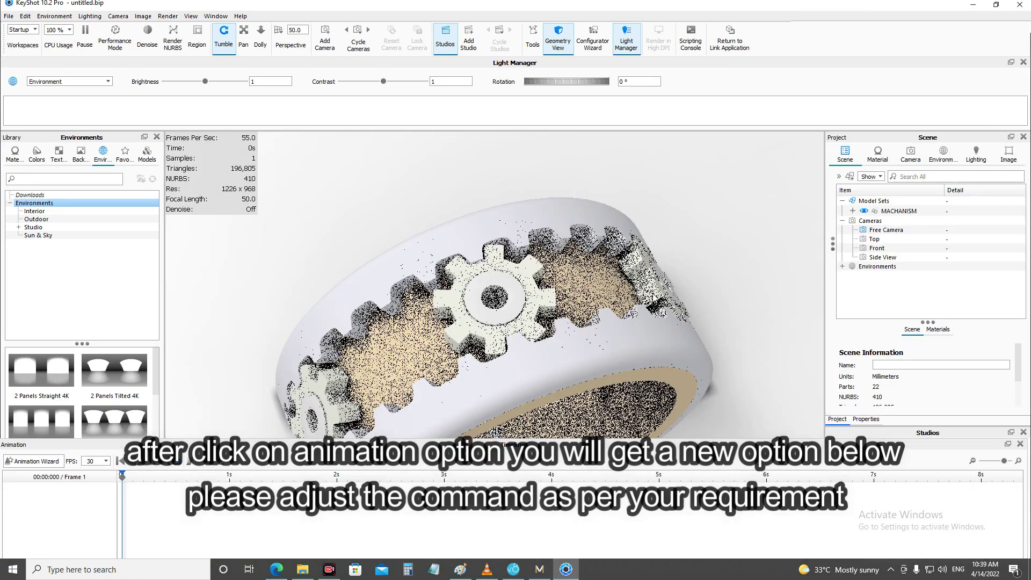
scroll(651, 273, up, 3)
scroll(508, 169, down, 5)
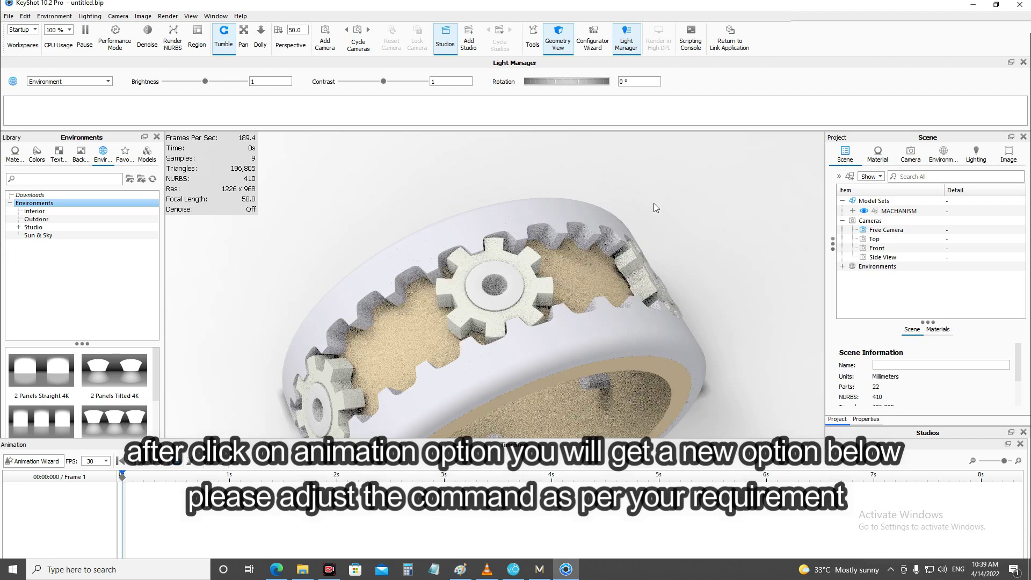
scroll(623, 228, down, 2)
scroll(627, 297, up, 3)
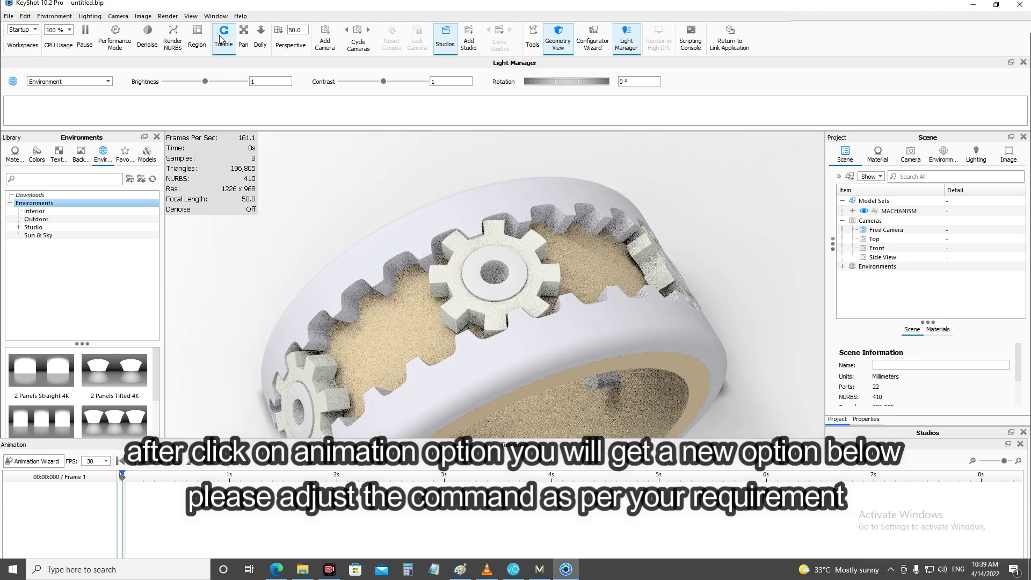
click(245, 36)
drag(693, 327, 672, 233)
scroll(671, 234, up, 5)
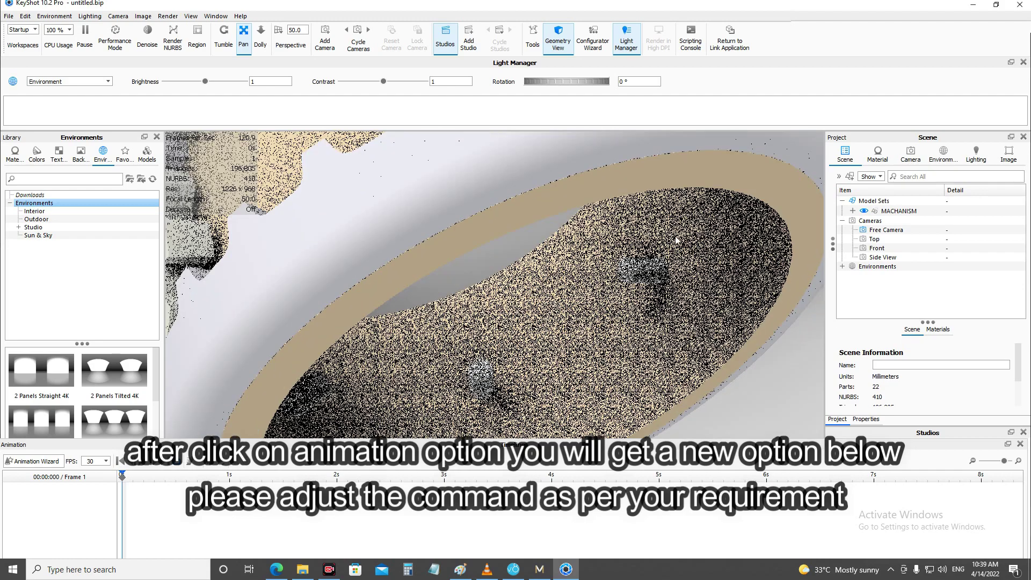
scroll(676, 238, down, 5)
scroll(675, 237, down, 2)
scroll(691, 253, down, 3)
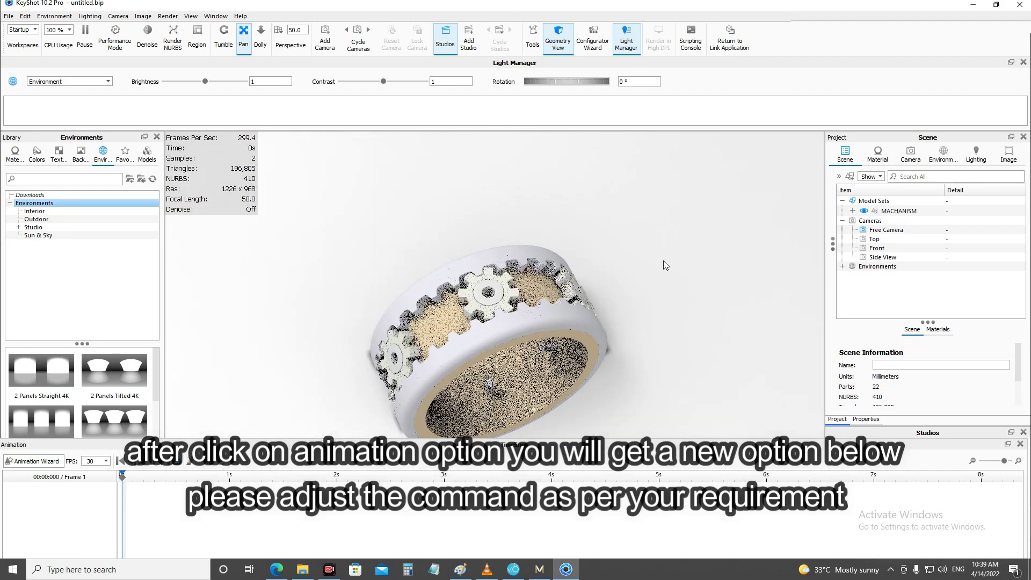
mouse_move(669, 300)
mouse_down()
mouse_move(678, 262)
mouse_move(607, 312)
mouse_up()
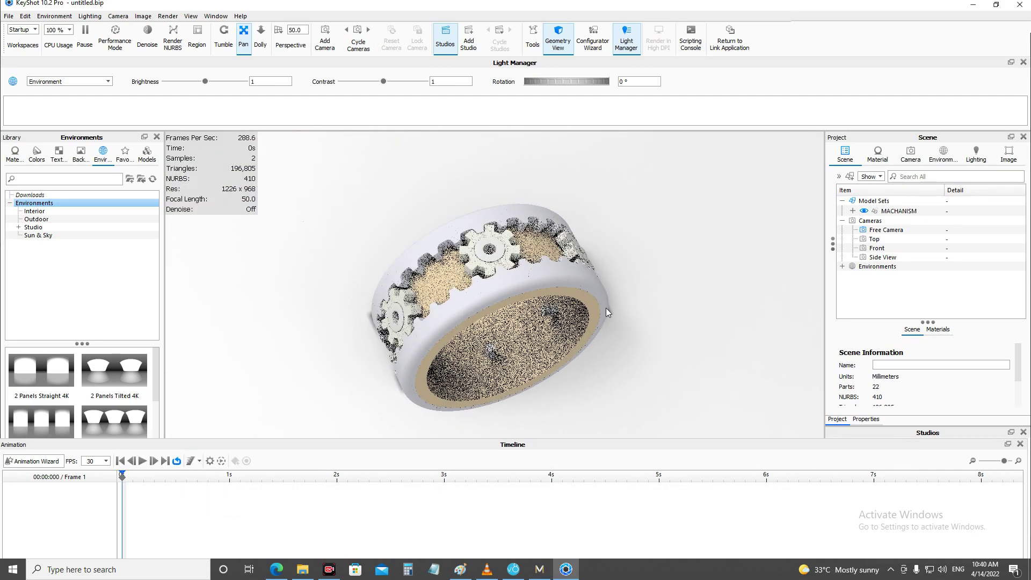
drag(723, 288, 721, 291)
right_click(733, 270)
click(762, 283)
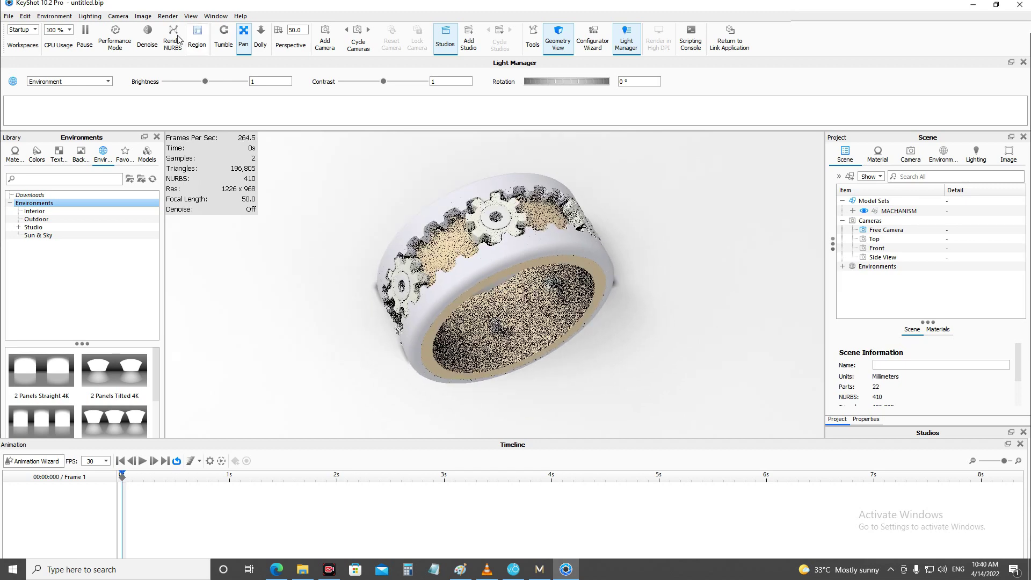
click(223, 37)
drag(671, 296, 691, 275)
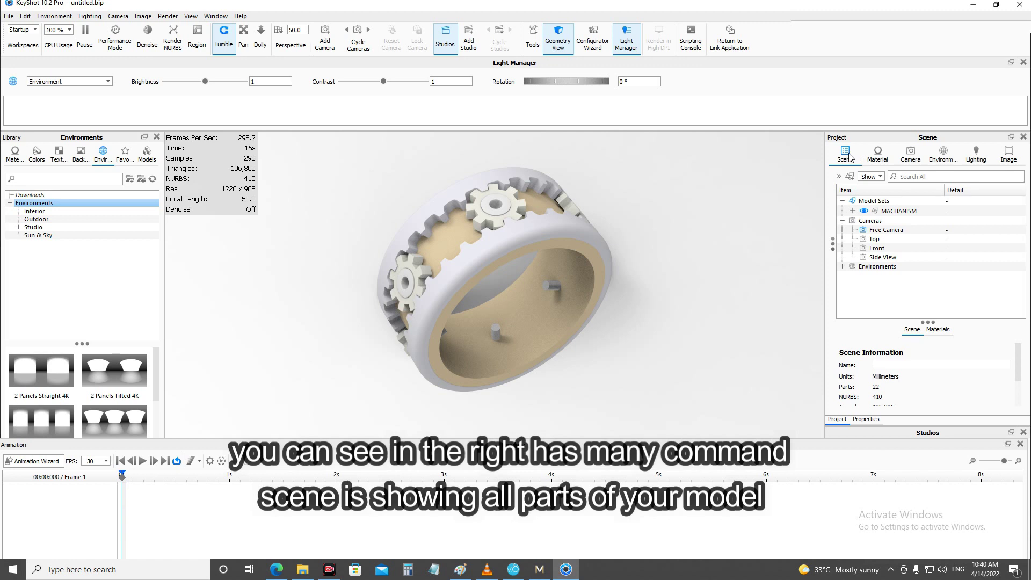
Browse the Camera and Environment tabs, then expand MACHANISM and inspect its Gem, Render and Extra groups
click(879, 155)
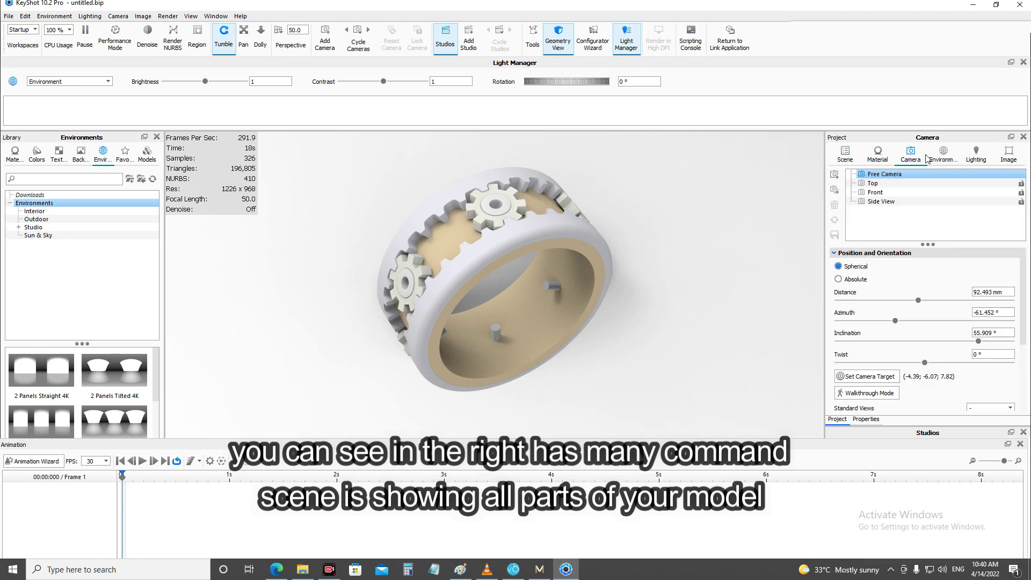
click(943, 156)
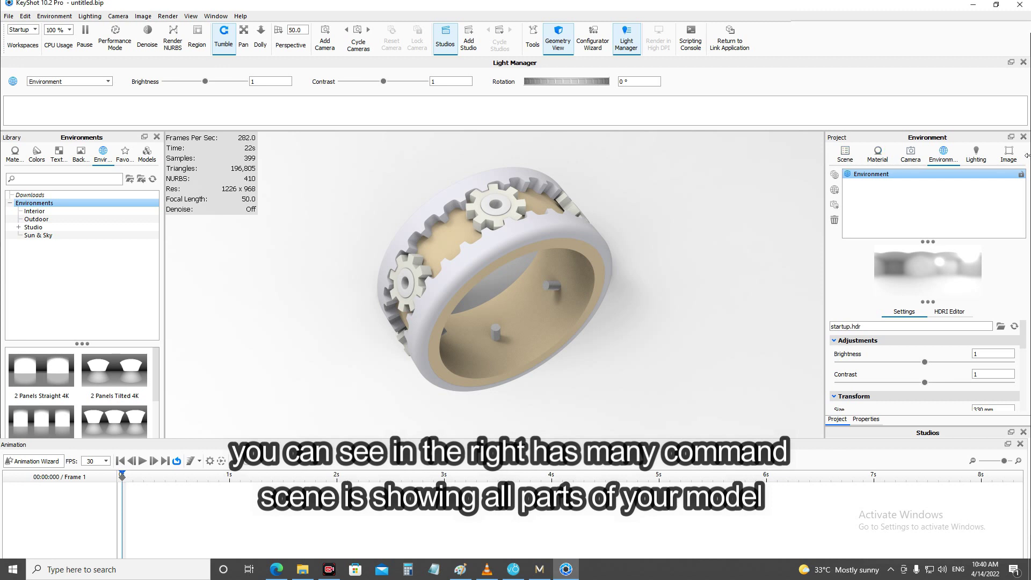
click(846, 159)
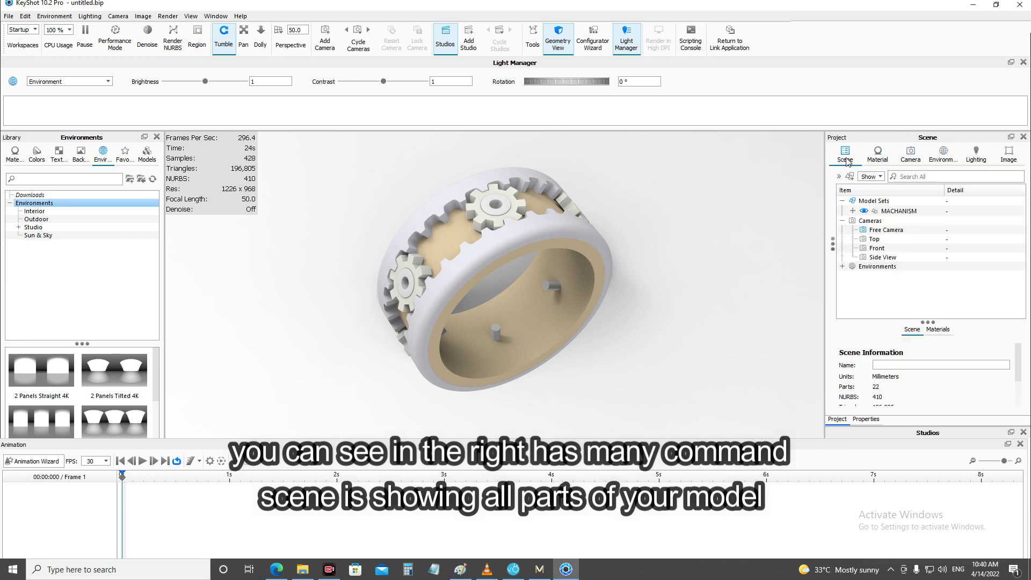
click(853, 210)
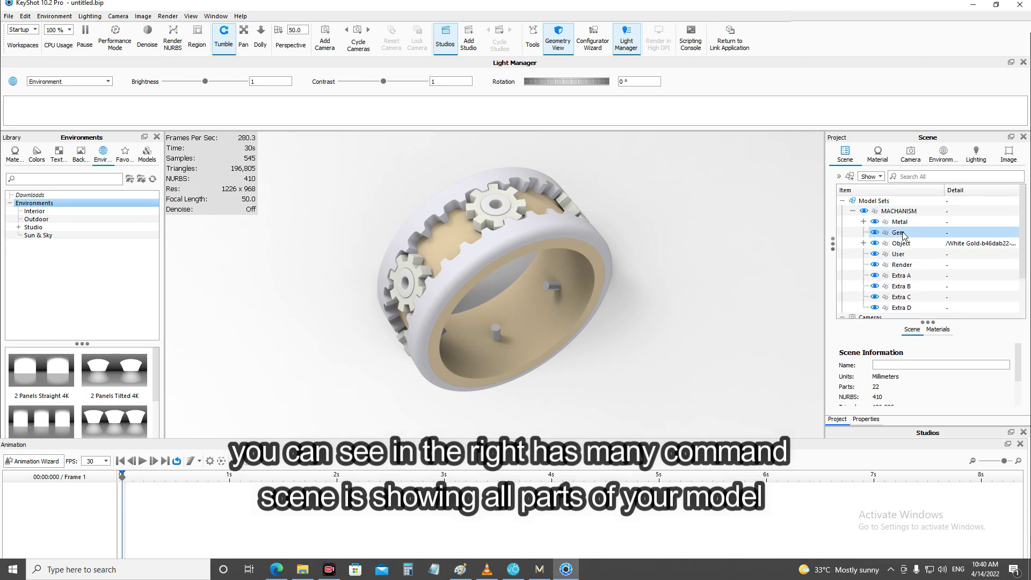
click(904, 234)
click(902, 244)
click(910, 265)
click(905, 287)
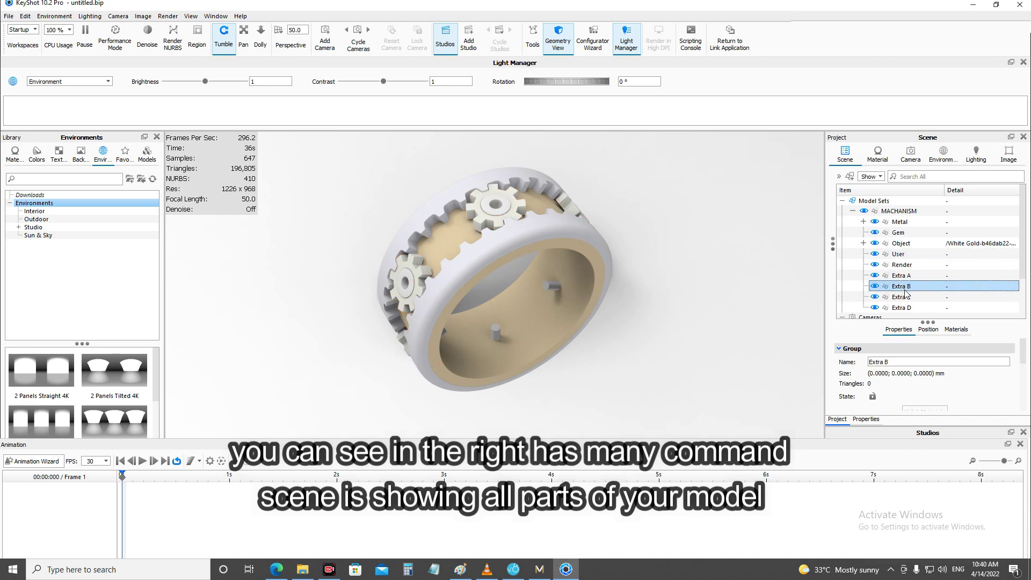
click(907, 298)
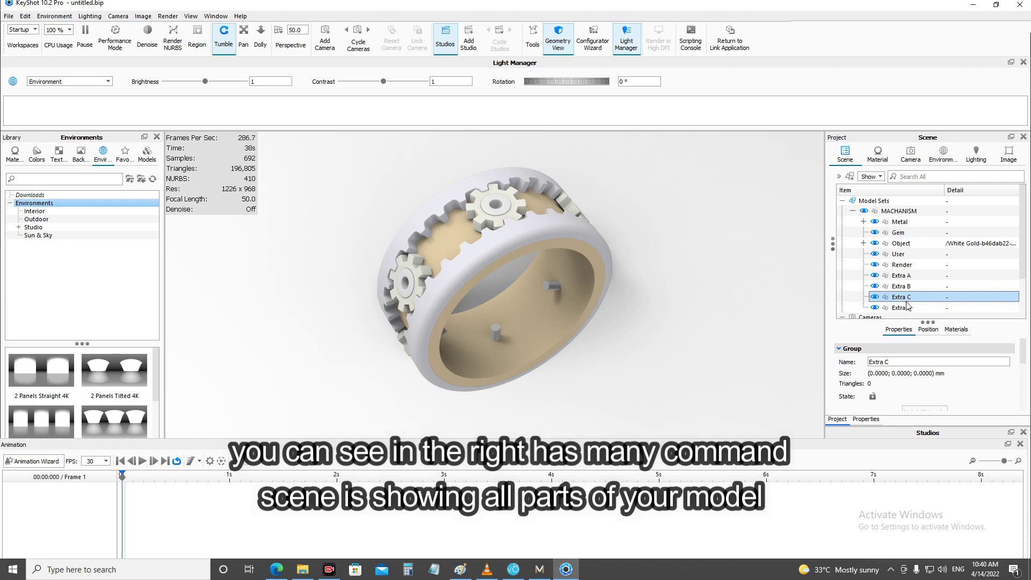
click(905, 308)
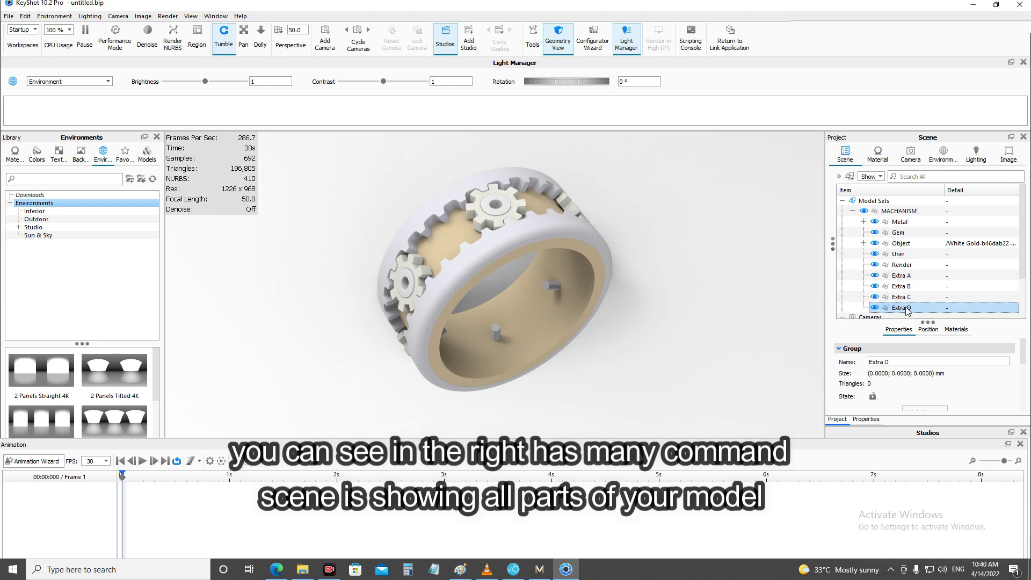
Toggle the Metal group's visibility to see the gears on their own
click(874, 221)
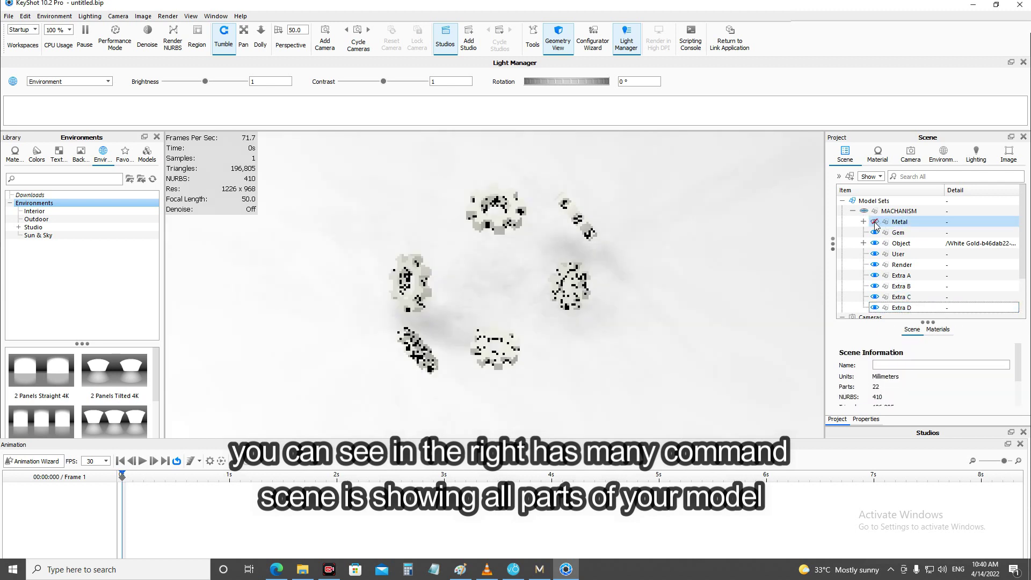
click(874, 222)
click(874, 222)
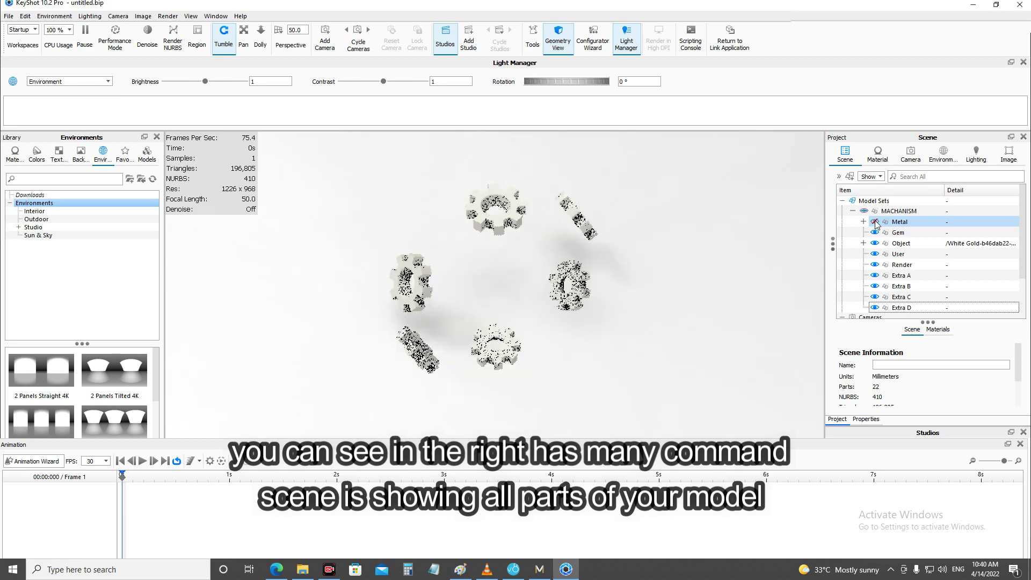
click(874, 222)
Expand Metal and toggle Metal 04 (gold ring body) and Metal 02 (white outer band) to identify them
click(864, 221)
click(935, 235)
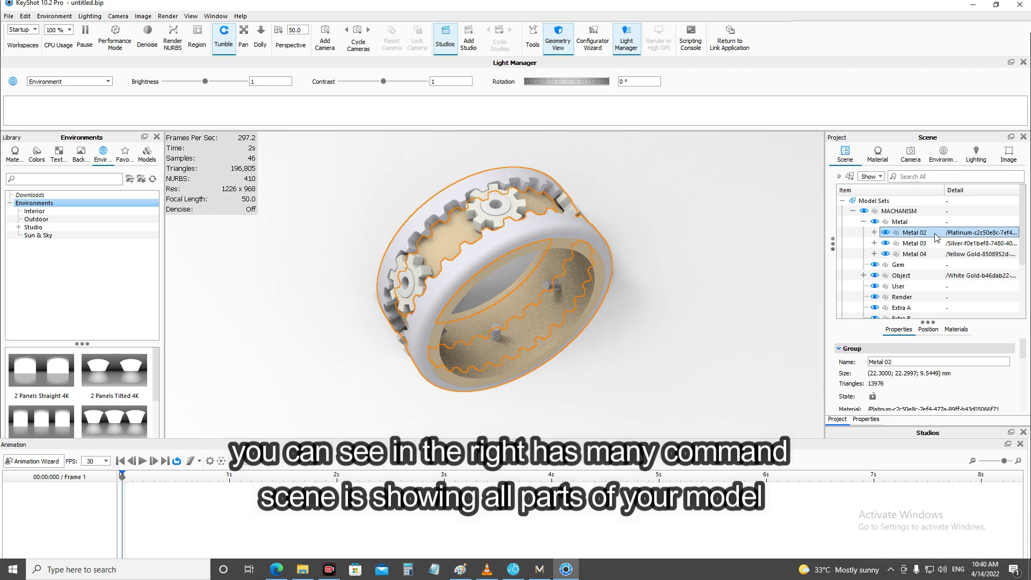
click(922, 245)
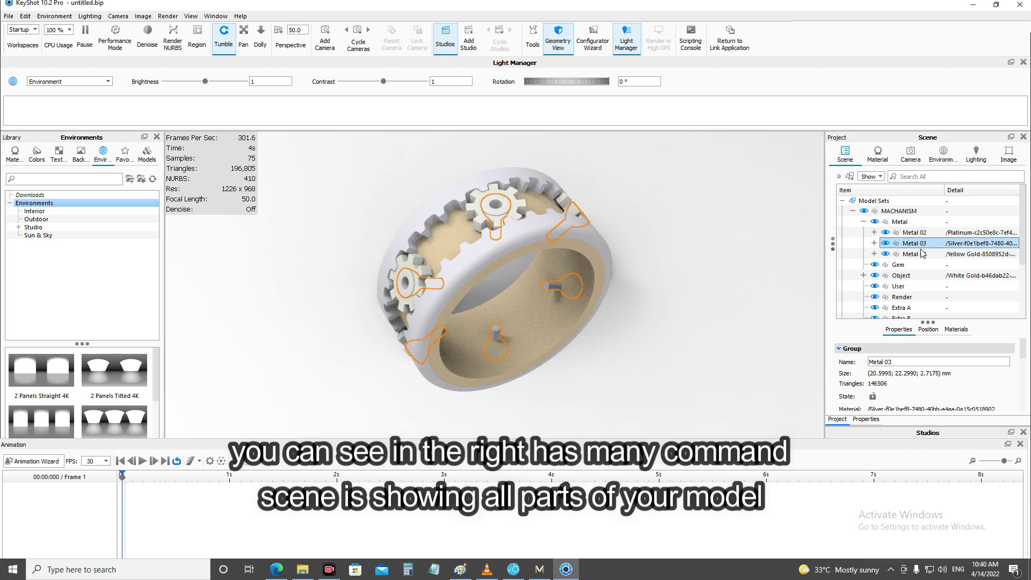
click(923, 255)
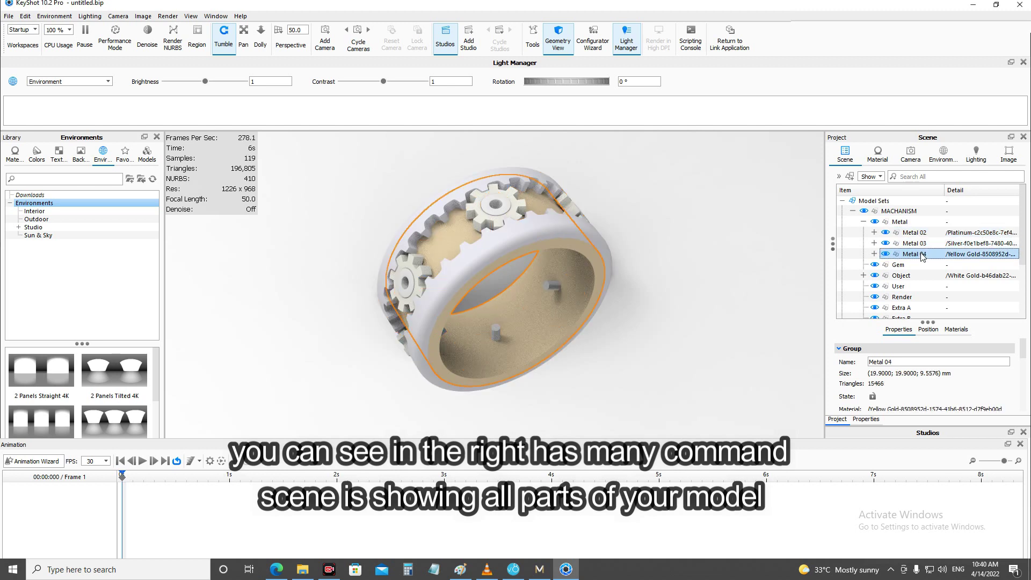
click(886, 255)
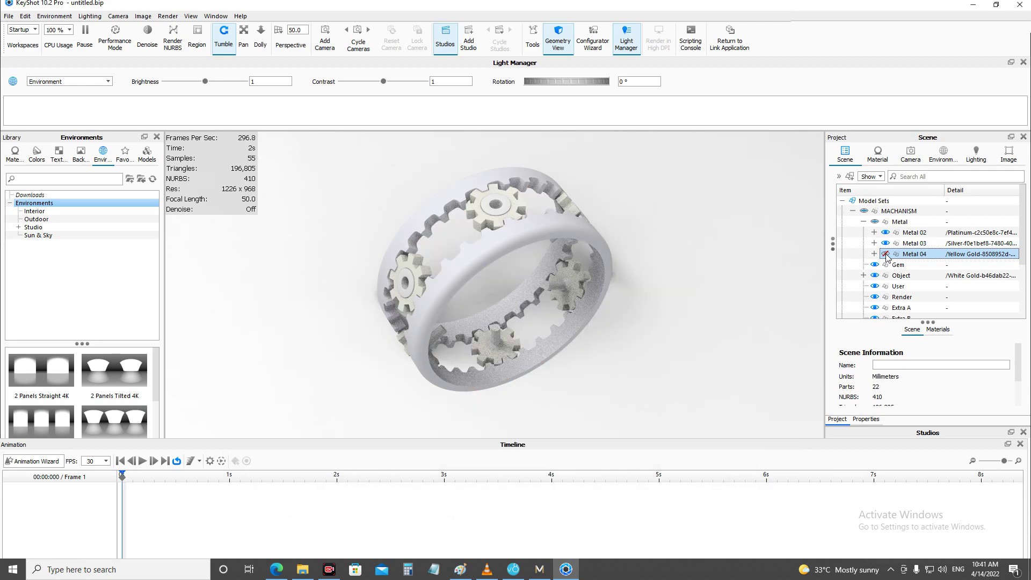
click(885, 254)
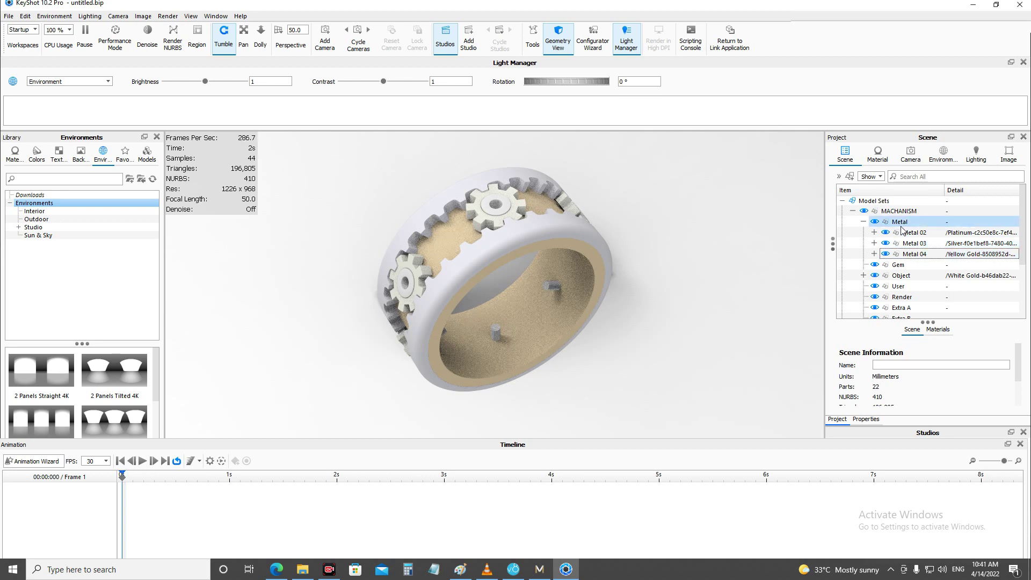
click(886, 233)
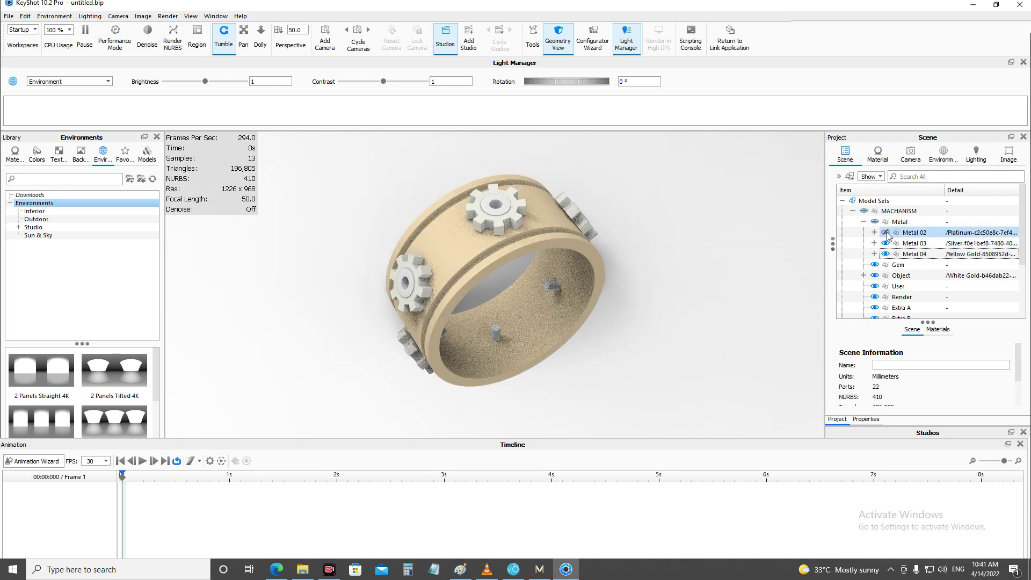
click(886, 232)
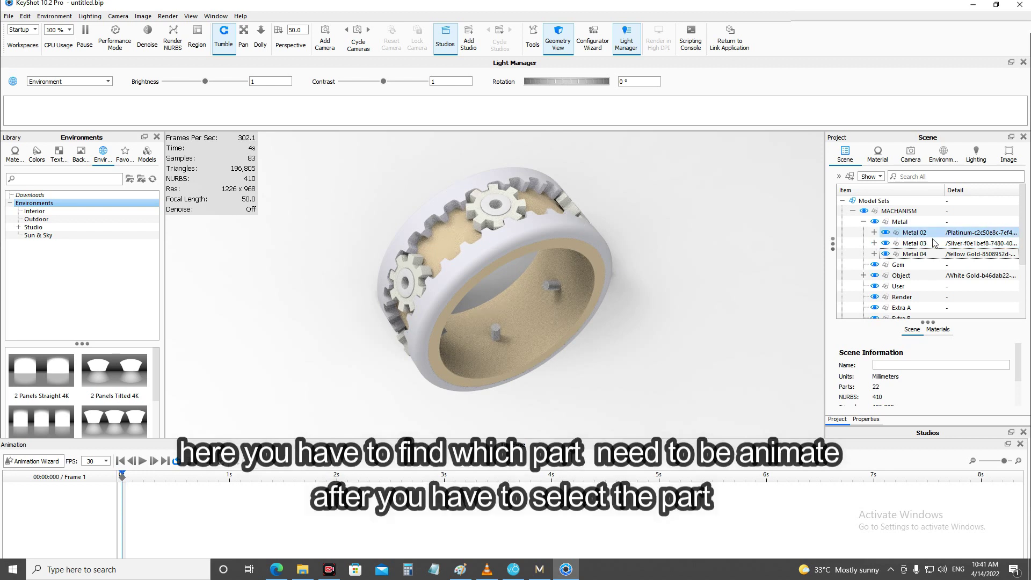
Expand Metal 02, confirm its first child is the white outer band, and select it
click(875, 232)
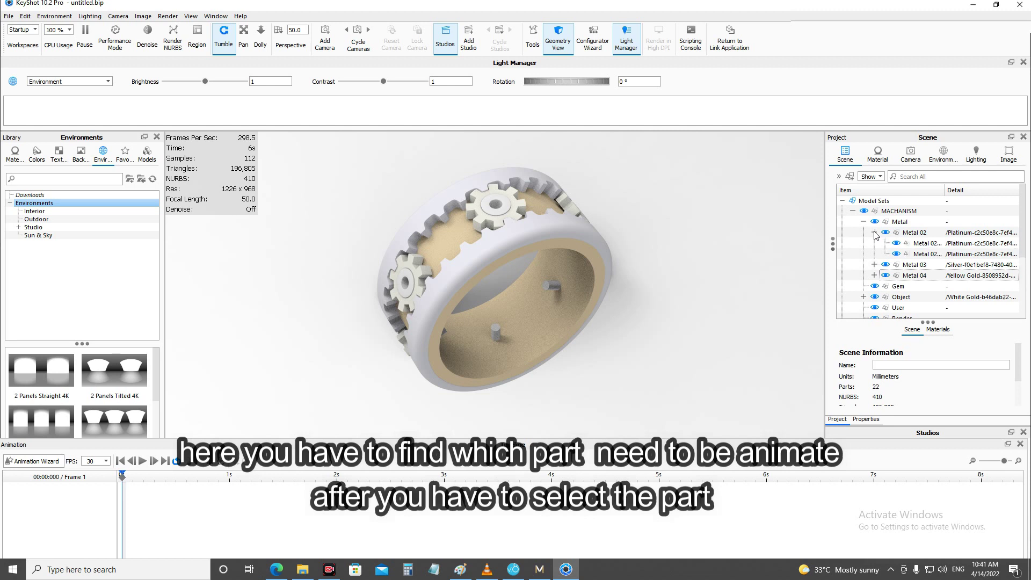
click(932, 248)
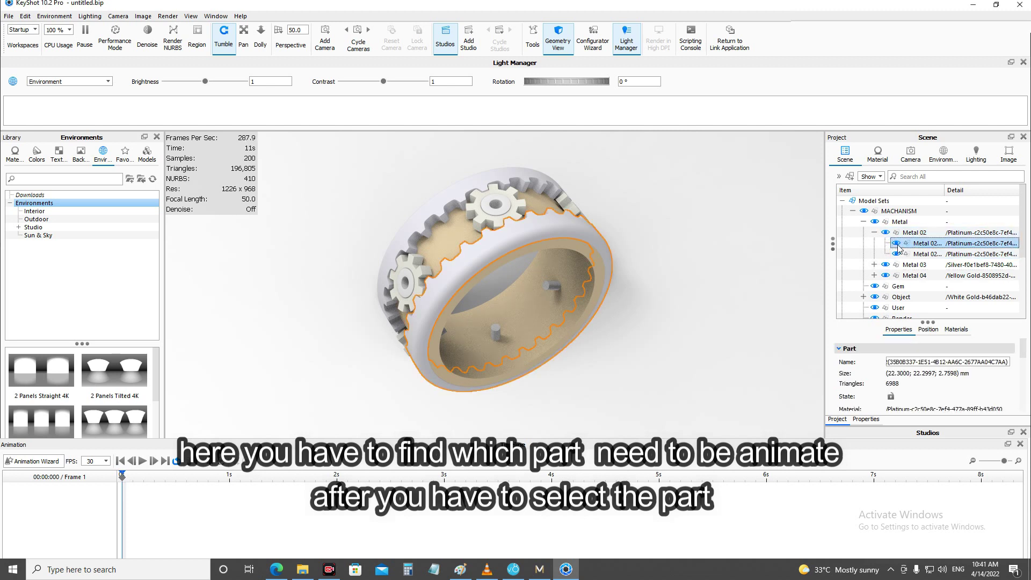
click(896, 245)
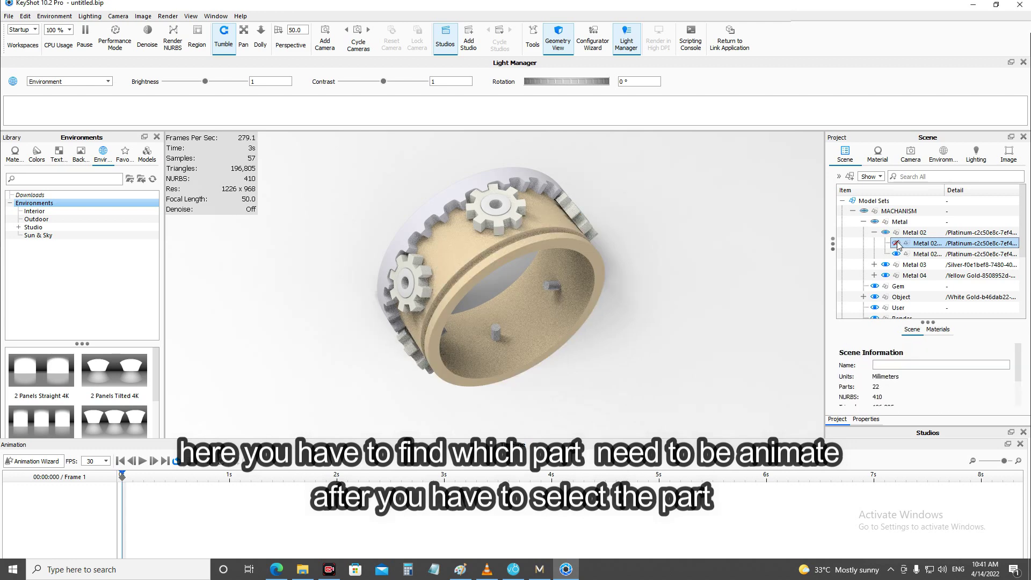
click(896, 244)
mouse_move(926, 243)
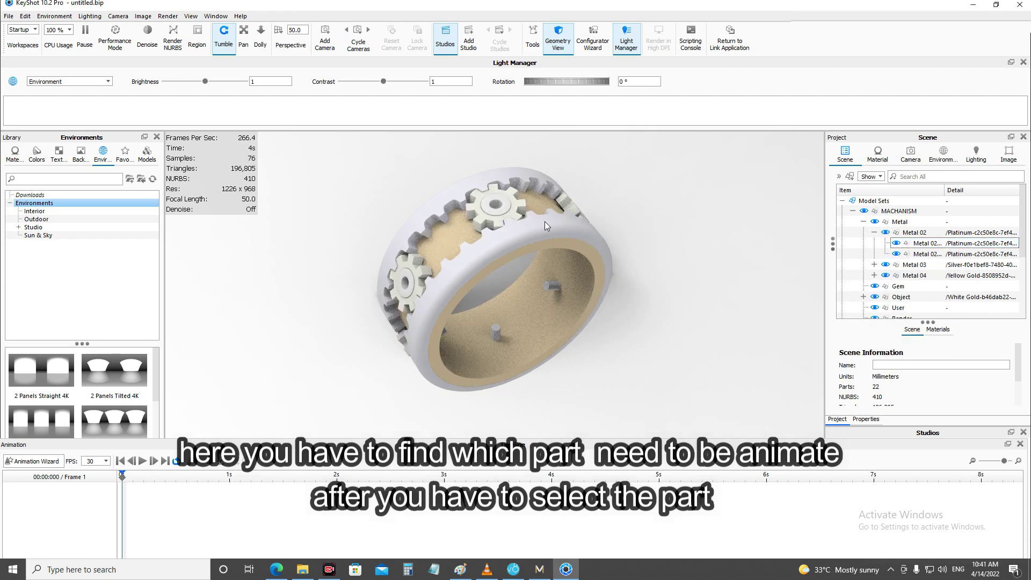
click(919, 243)
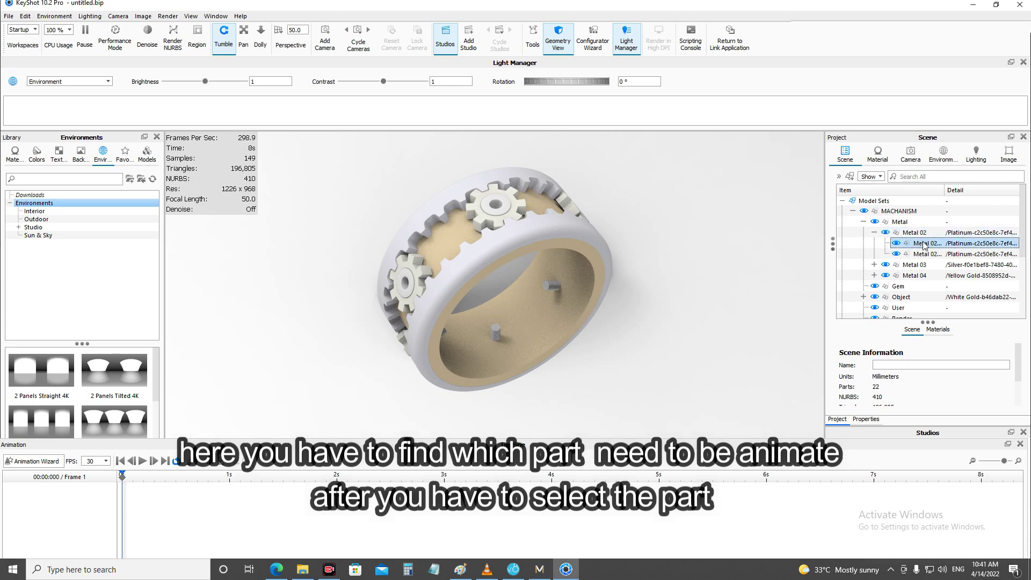
click(920, 245)
right_click(942, 243)
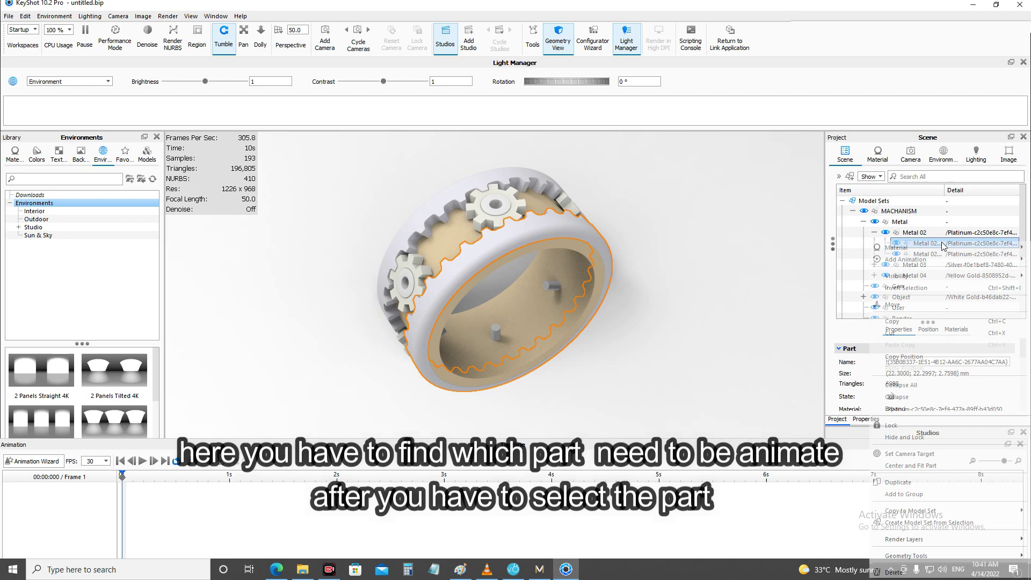
click(903, 264)
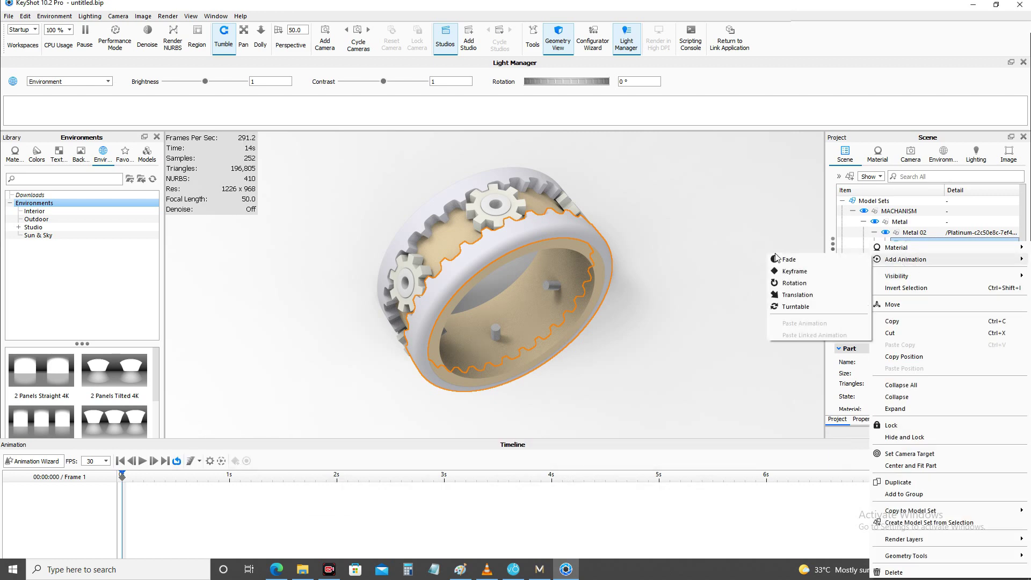
key(Escape)
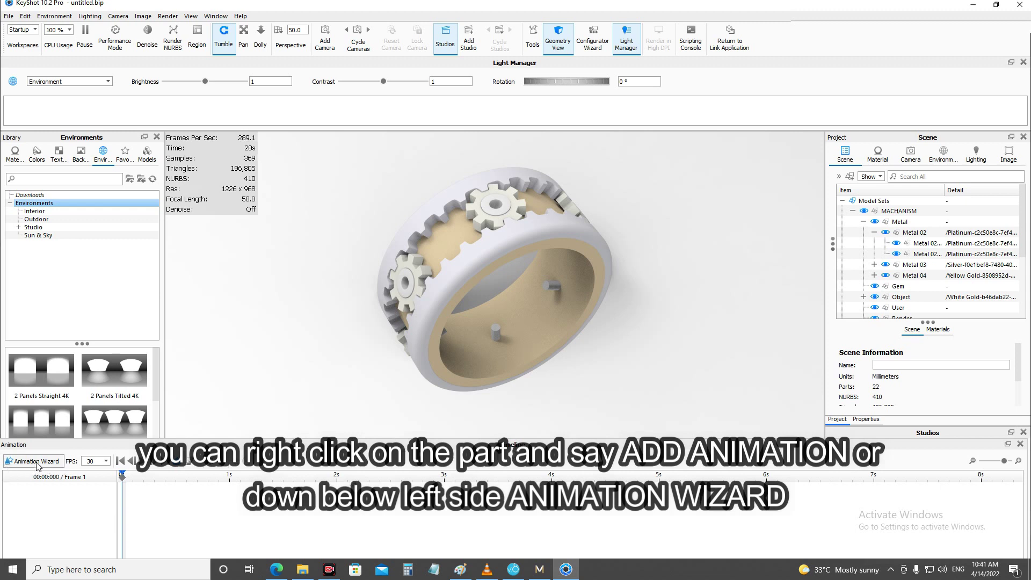
click(470, 248)
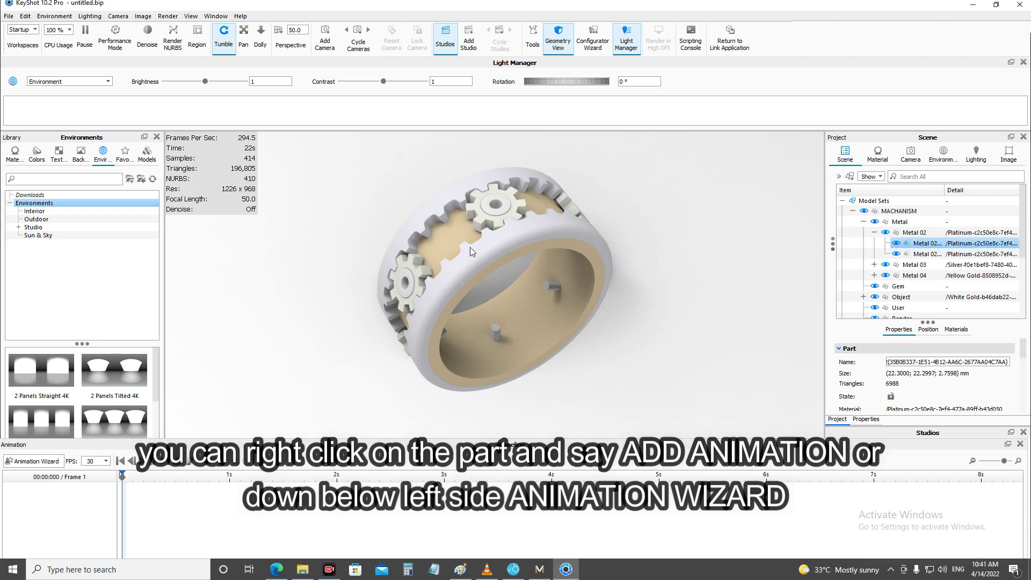
click(41, 461)
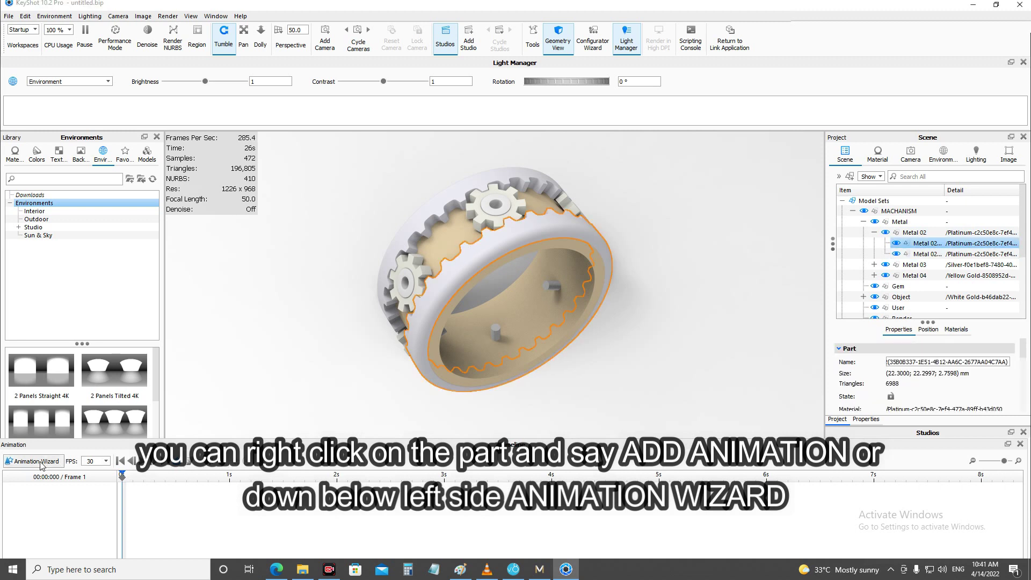
Preview the Fade, Keyframe, Translation and Turntable types, then choose Rotation and continue
drag(516, 214, 244, 125)
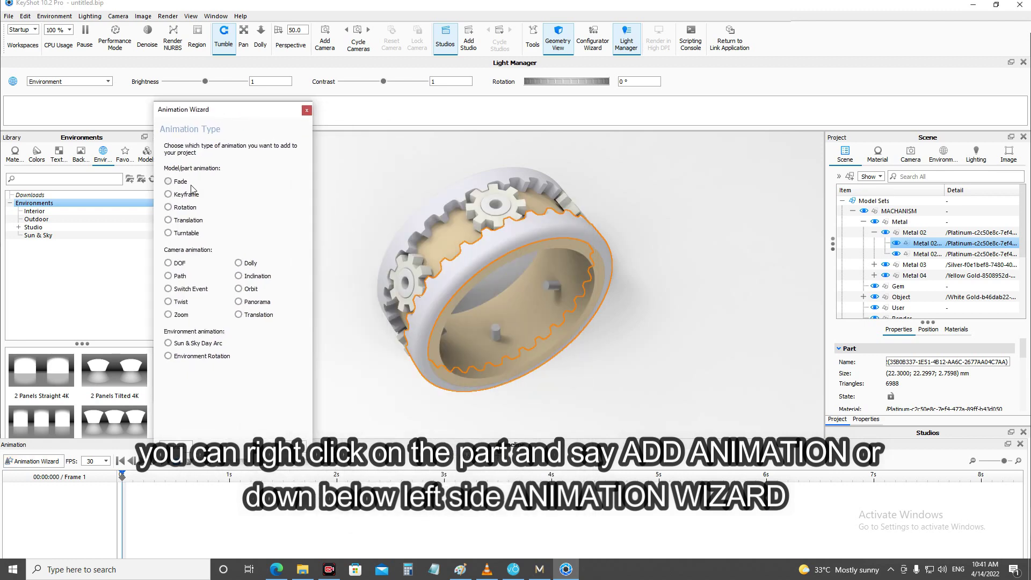
drag(260, 109, 245, 109)
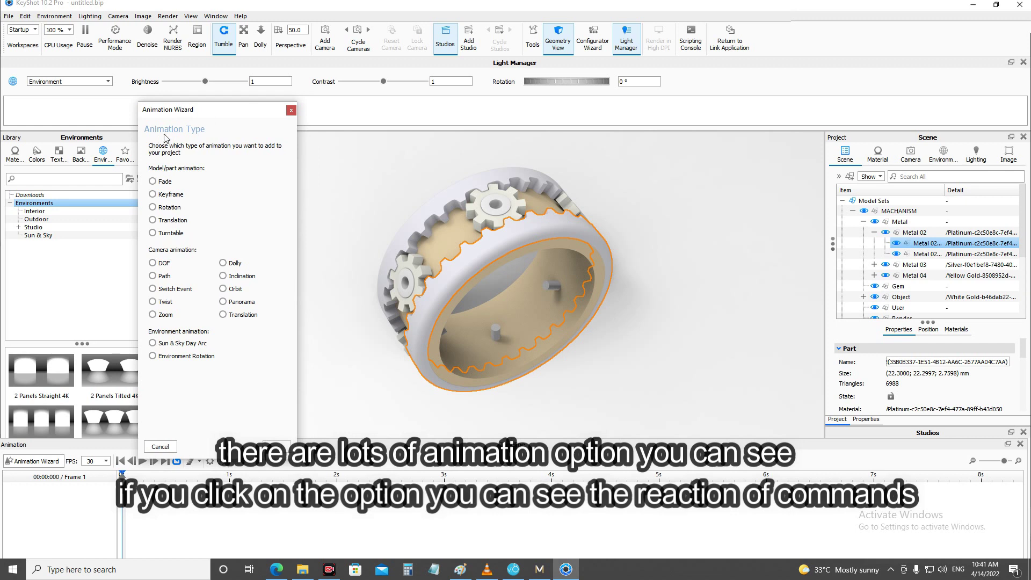
click(153, 182)
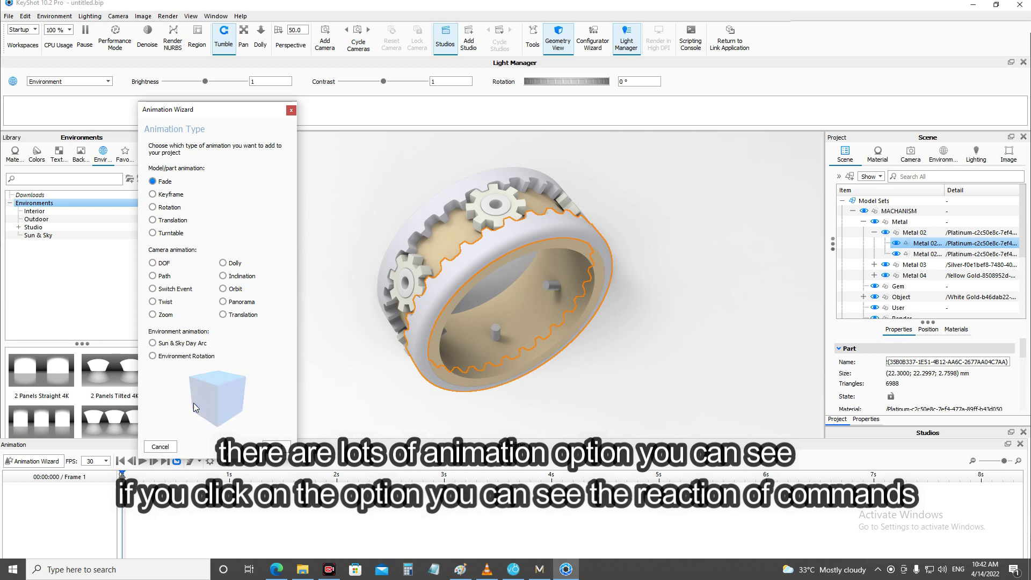
click(168, 195)
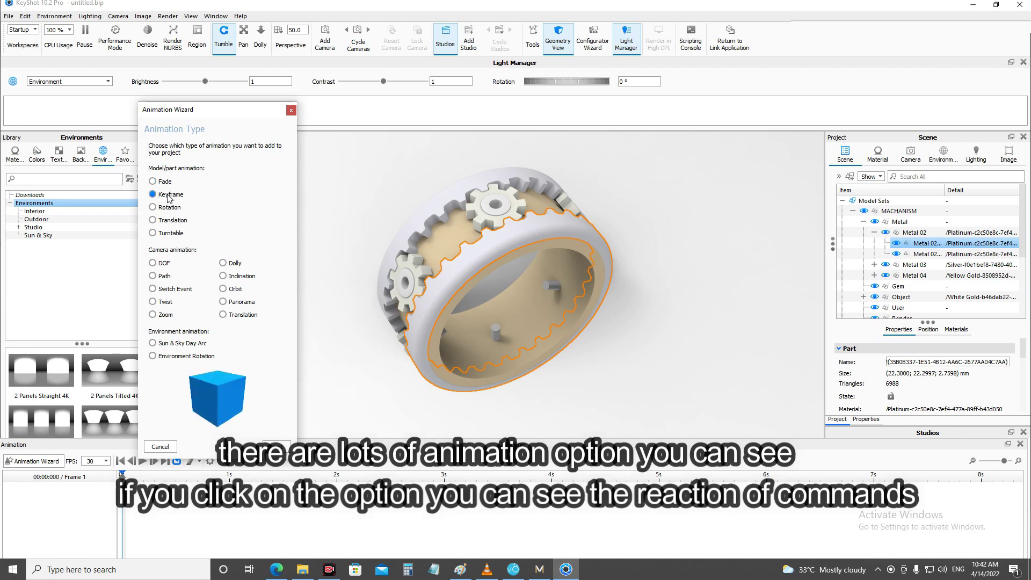
click(167, 208)
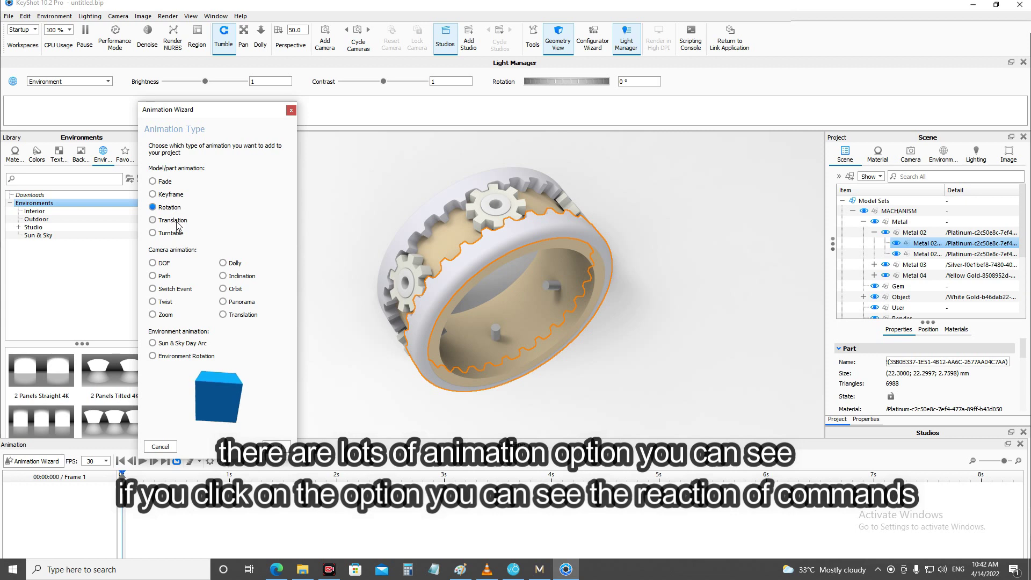
click(176, 222)
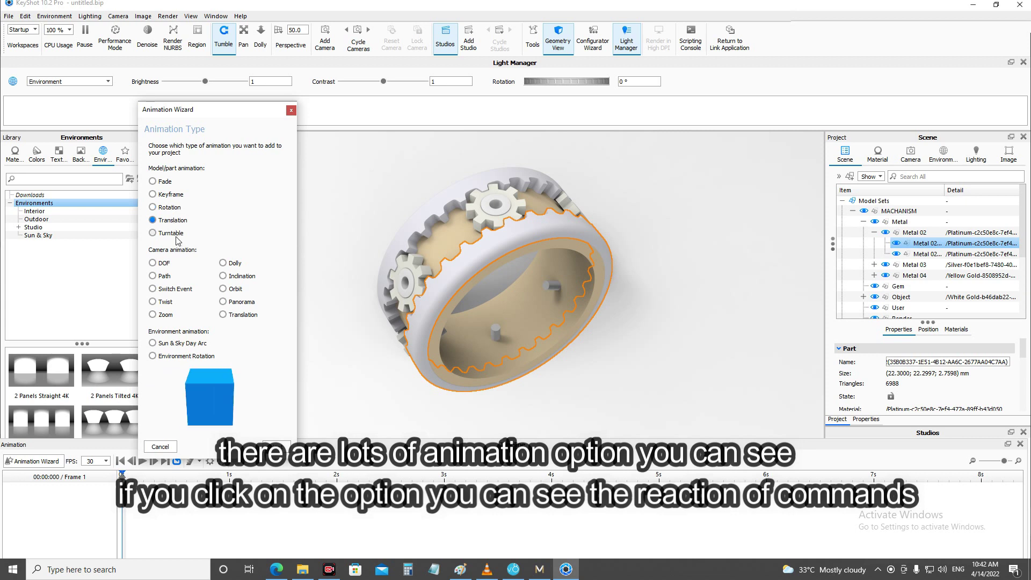
click(176, 236)
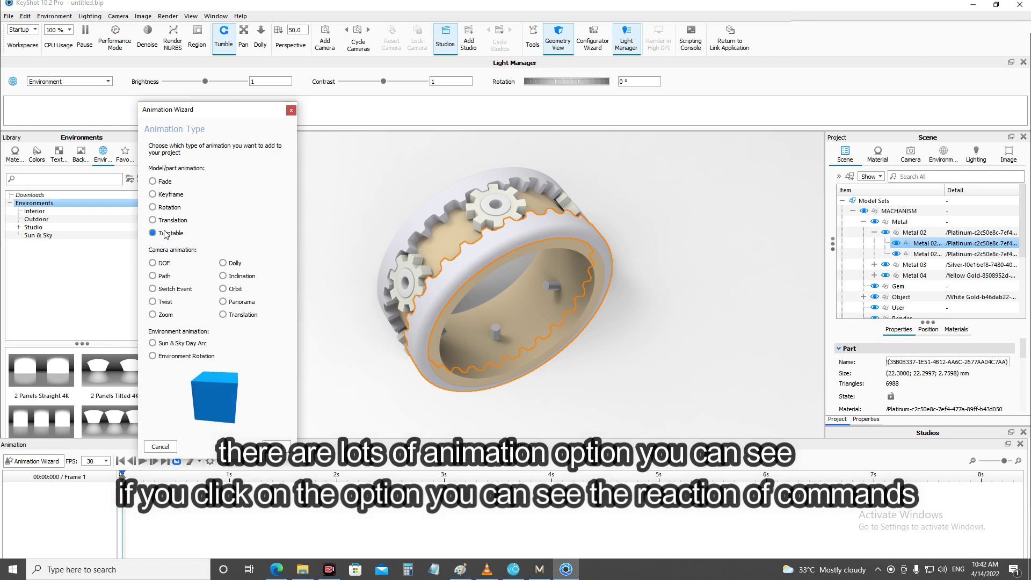
click(165, 210)
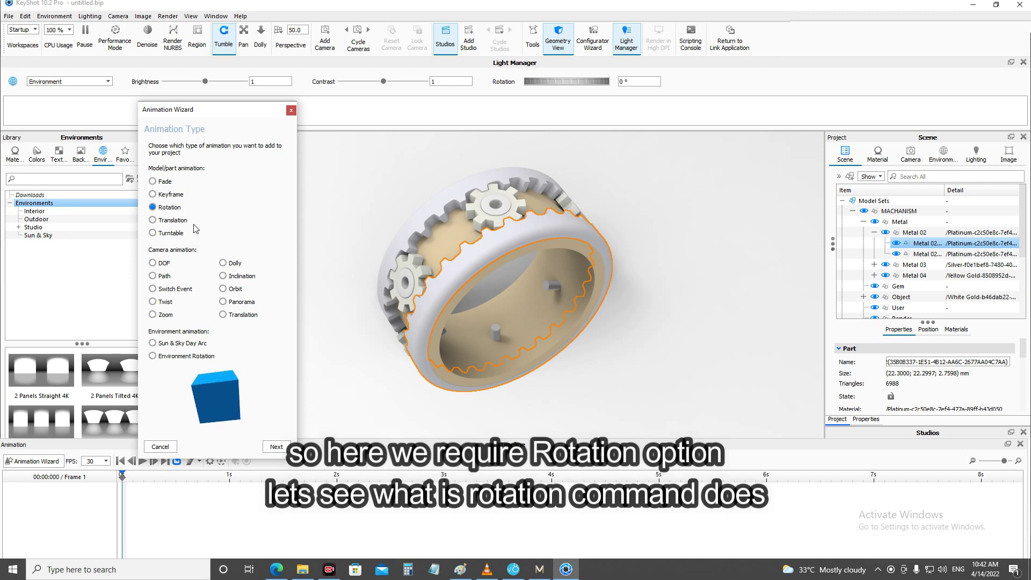
click(276, 446)
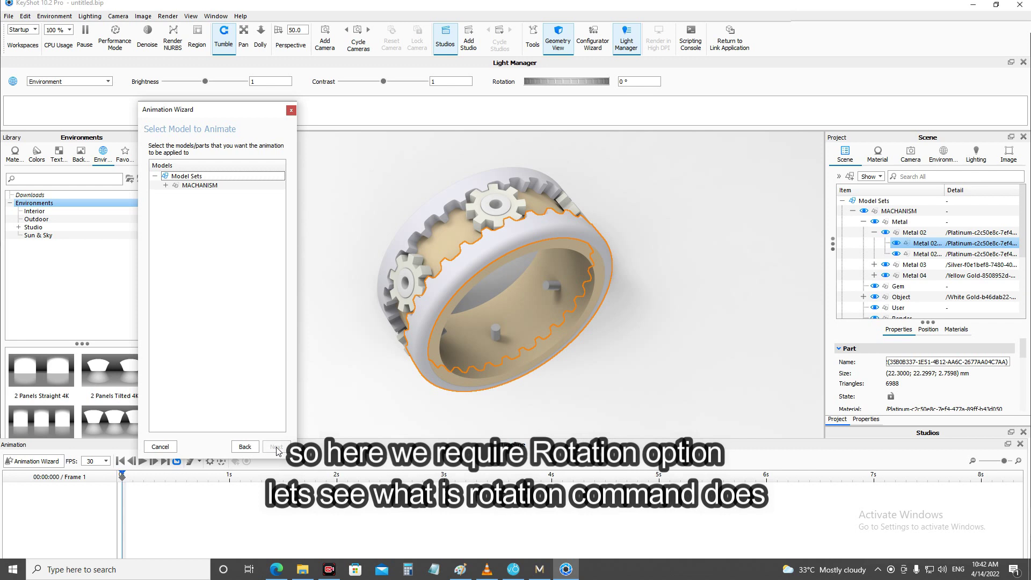
Choose Metal 02's first part, the outer band, under MACHANISM > Metal as the rotation target
click(166, 186)
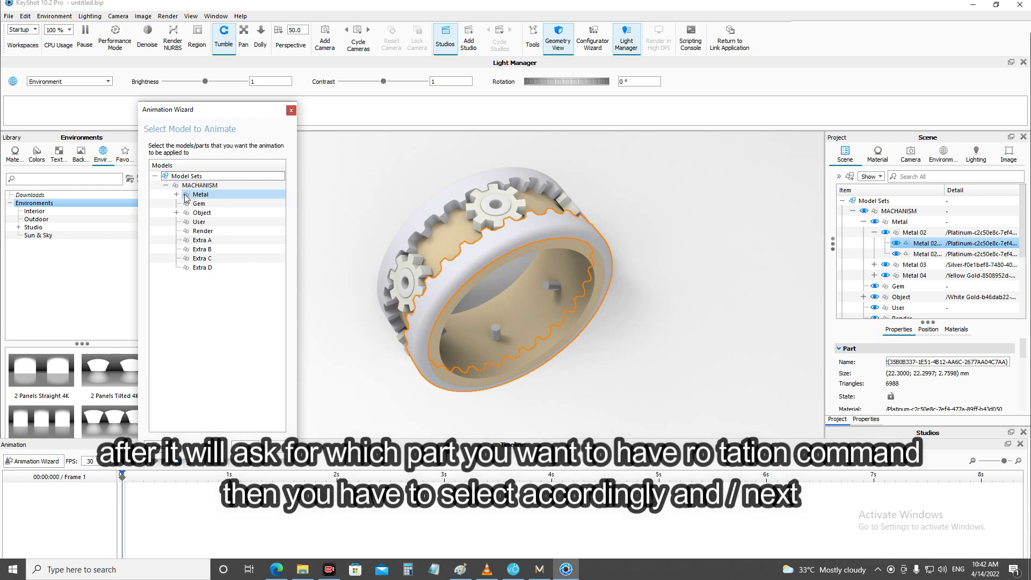
click(929, 235)
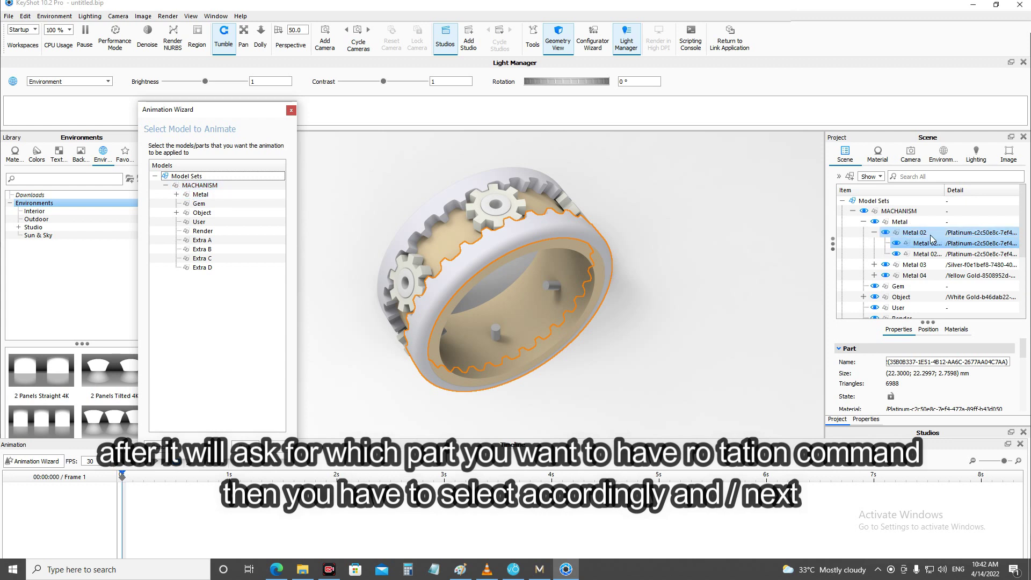
click(864, 221)
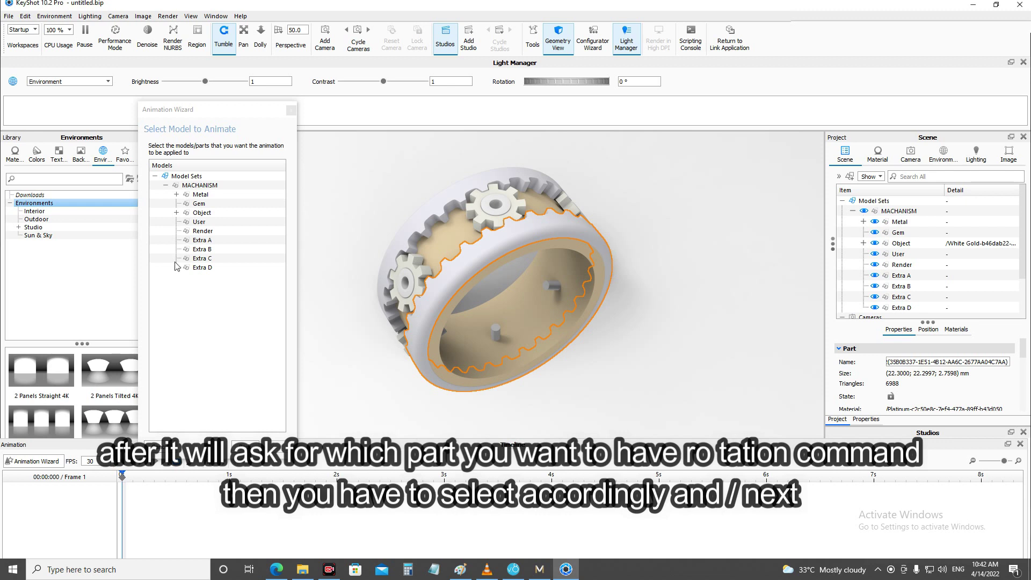
click(176, 195)
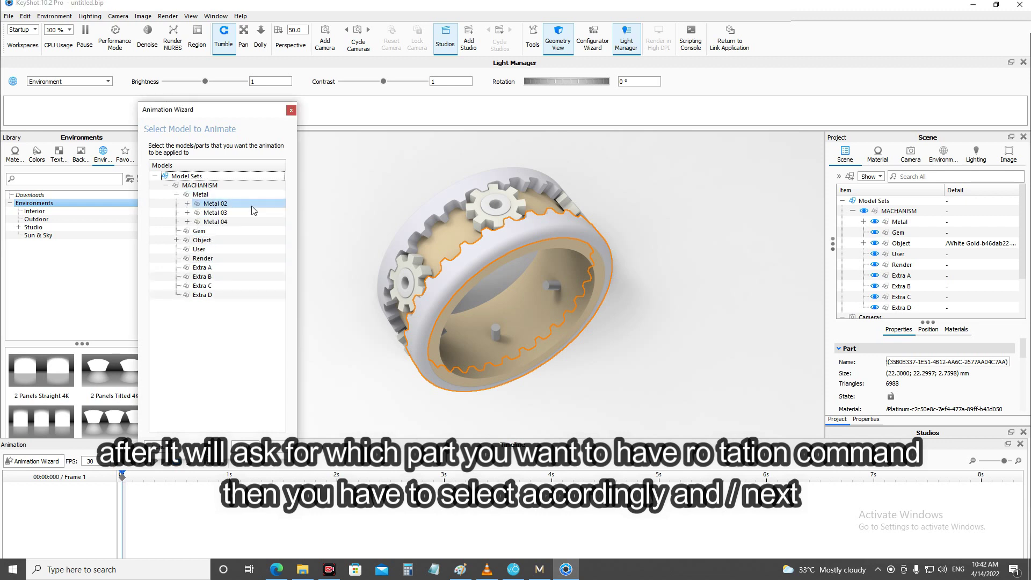
click(864, 222)
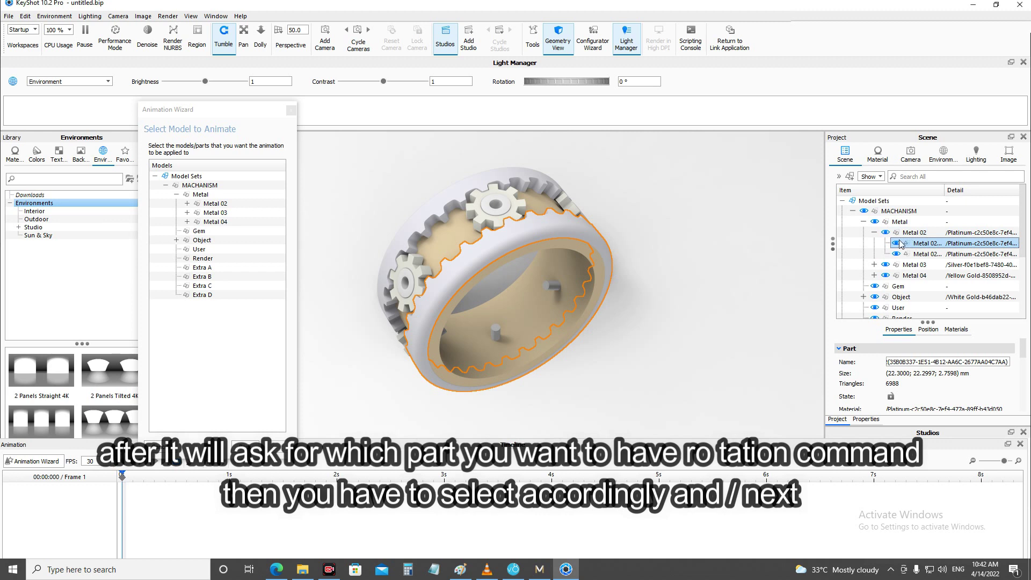
click(187, 204)
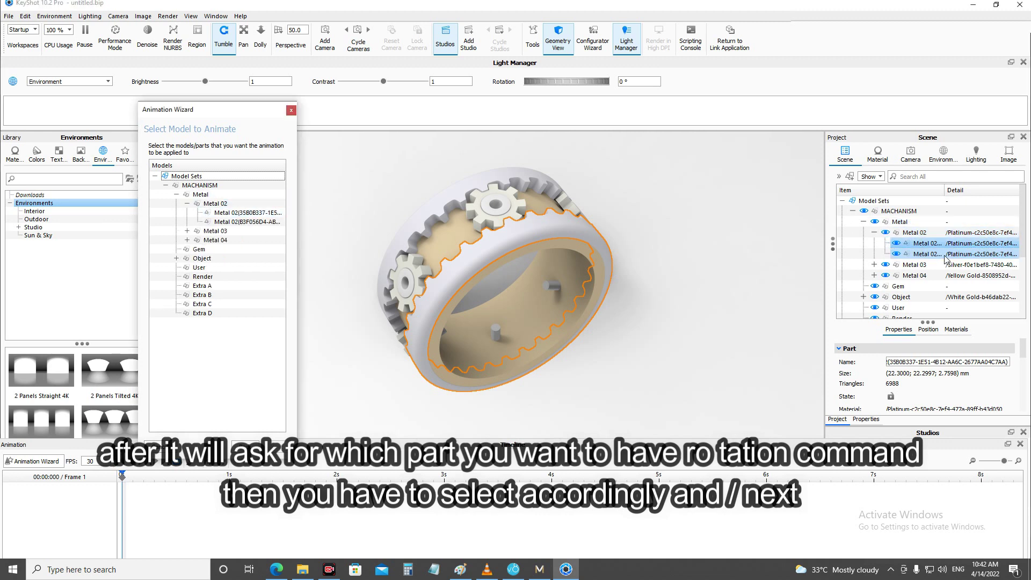
click(245, 222)
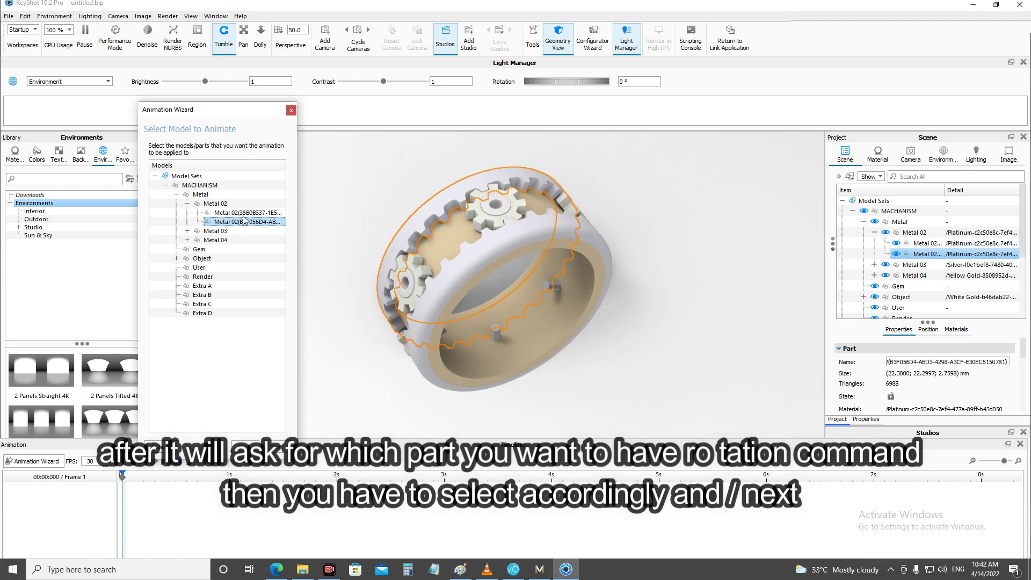
shift+click(245, 215)
click(247, 215)
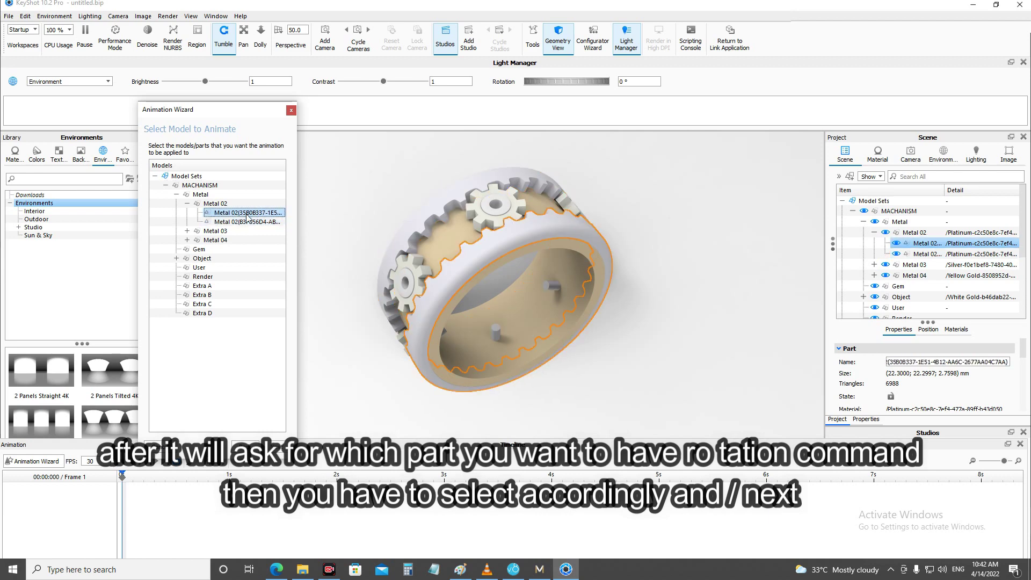
click(278, 453)
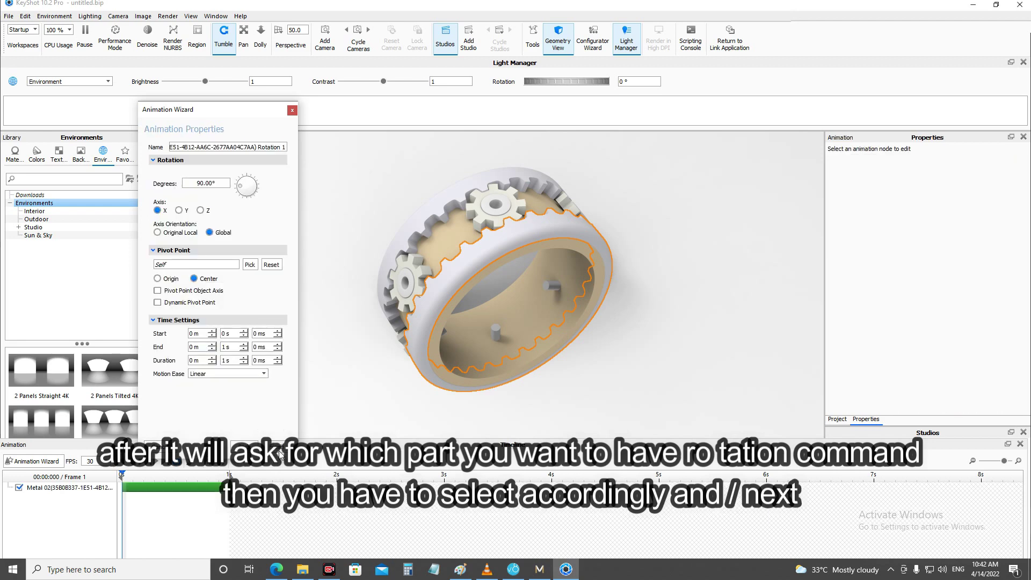
Keep the 90° rotation on the X axis with Ease In motion, finish, and stretch it to about 3.77 s
drag(210, 110, 786, 113)
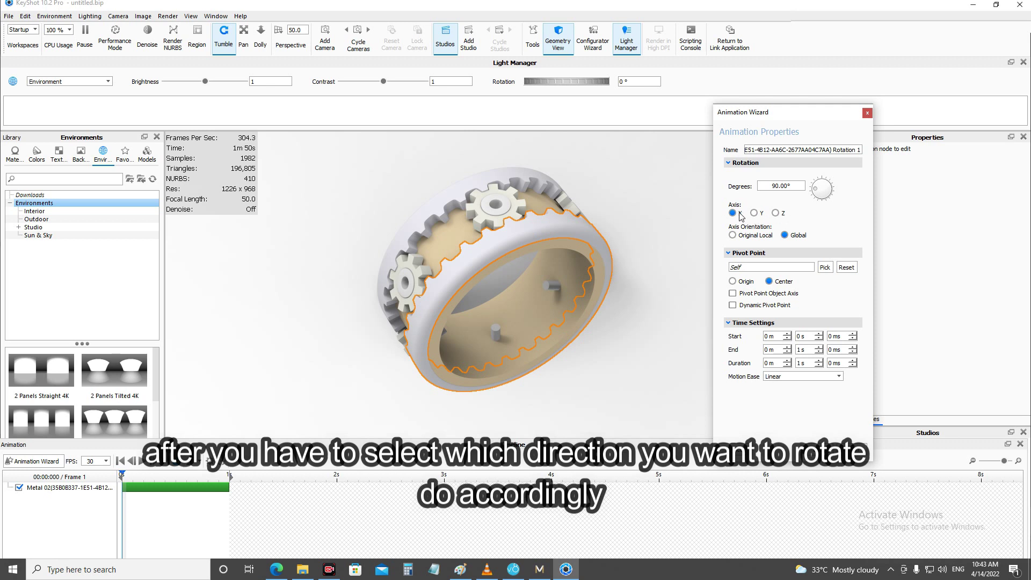
click(776, 213)
click(732, 214)
click(802, 381)
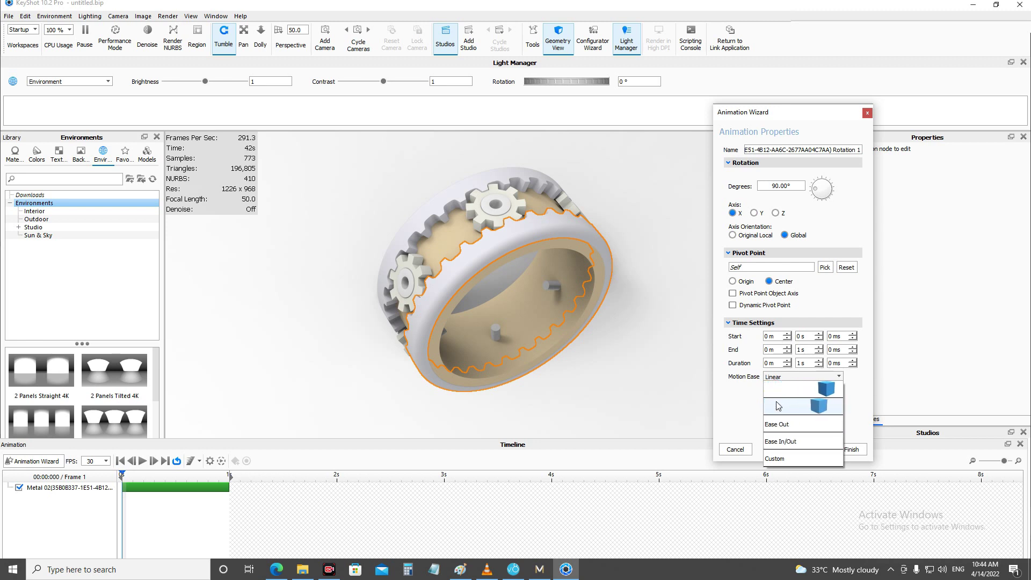
click(793, 411)
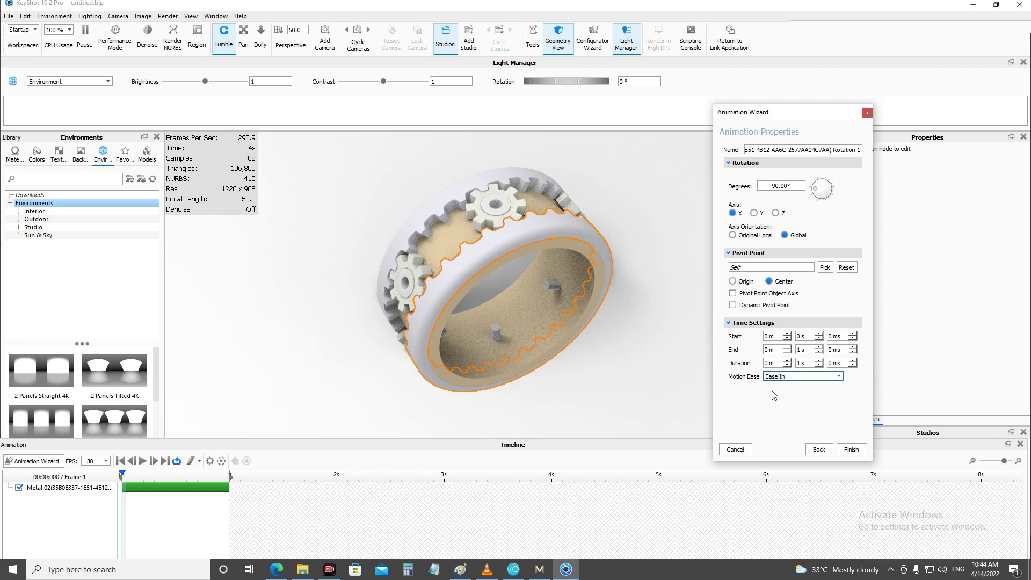
click(852, 450)
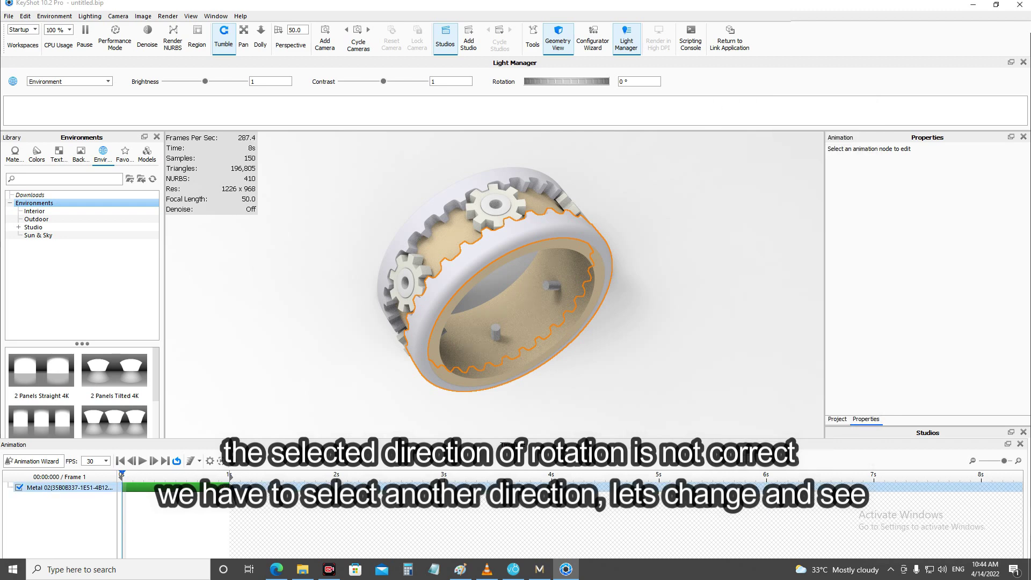
drag(230, 487, 526, 487)
Preview the rotation, switching its axis to Y and then Z and replaying each
click(140, 461)
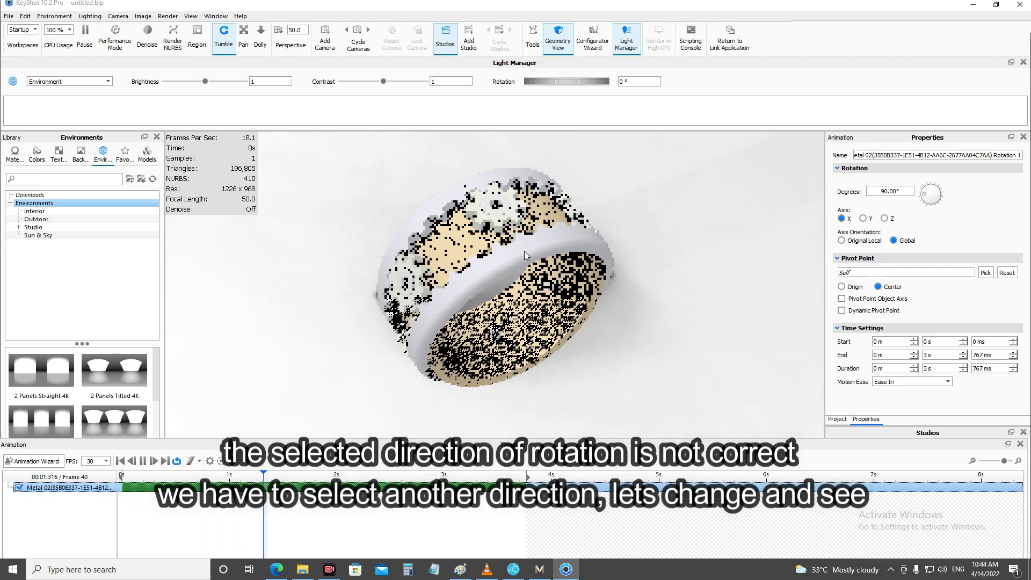
click(141, 465)
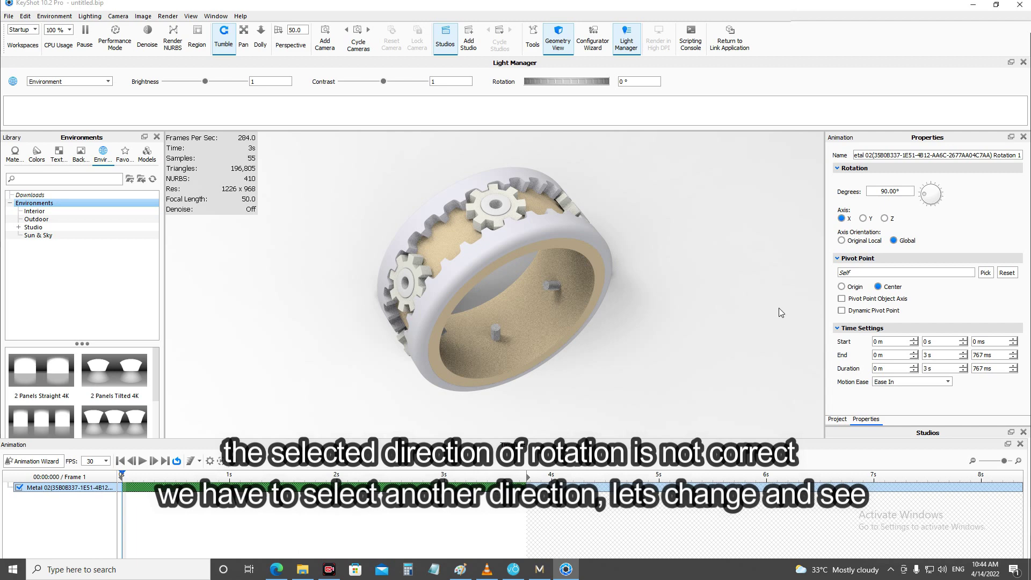
click(863, 218)
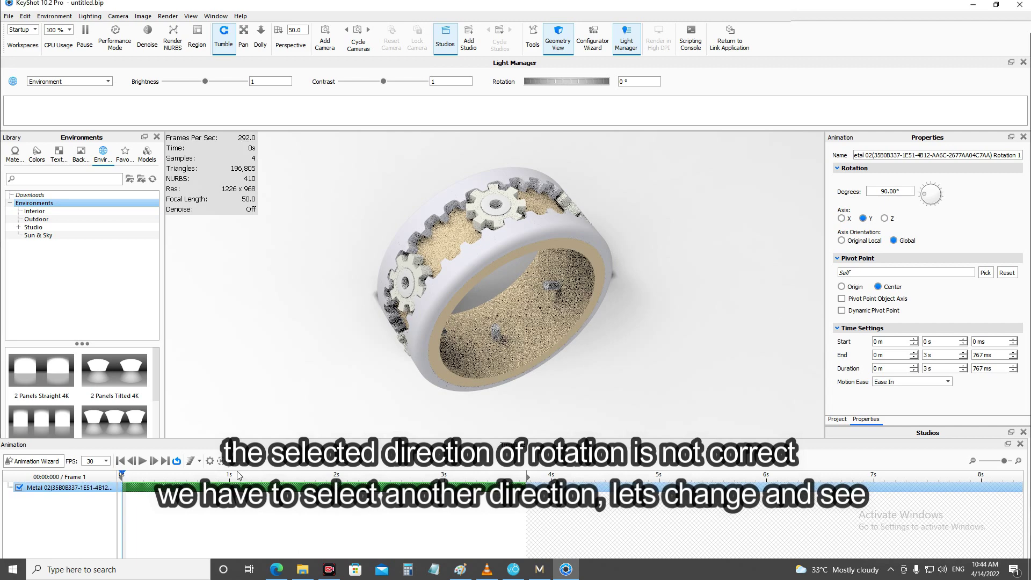
click(143, 463)
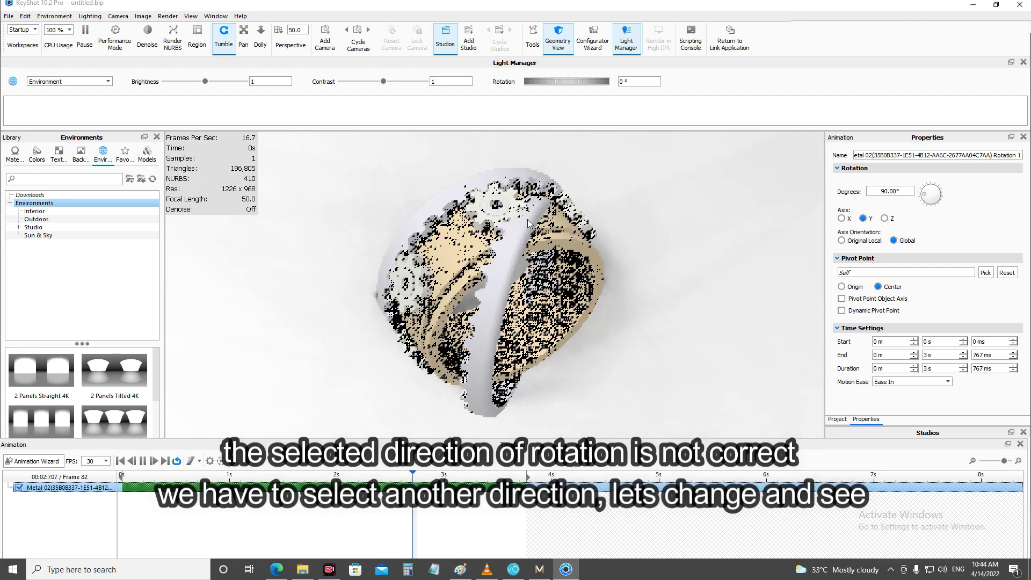
click(143, 461)
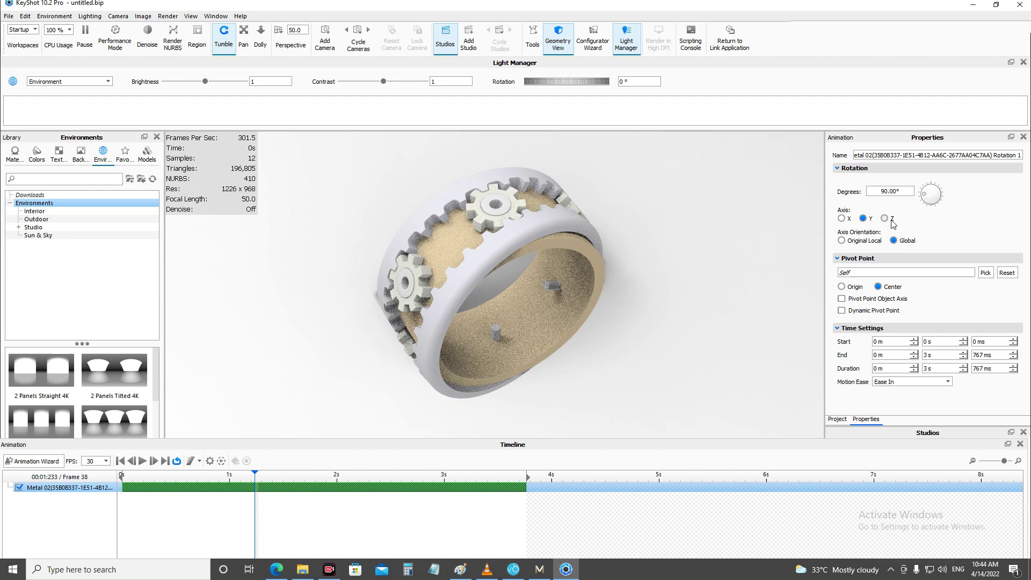
click(143, 461)
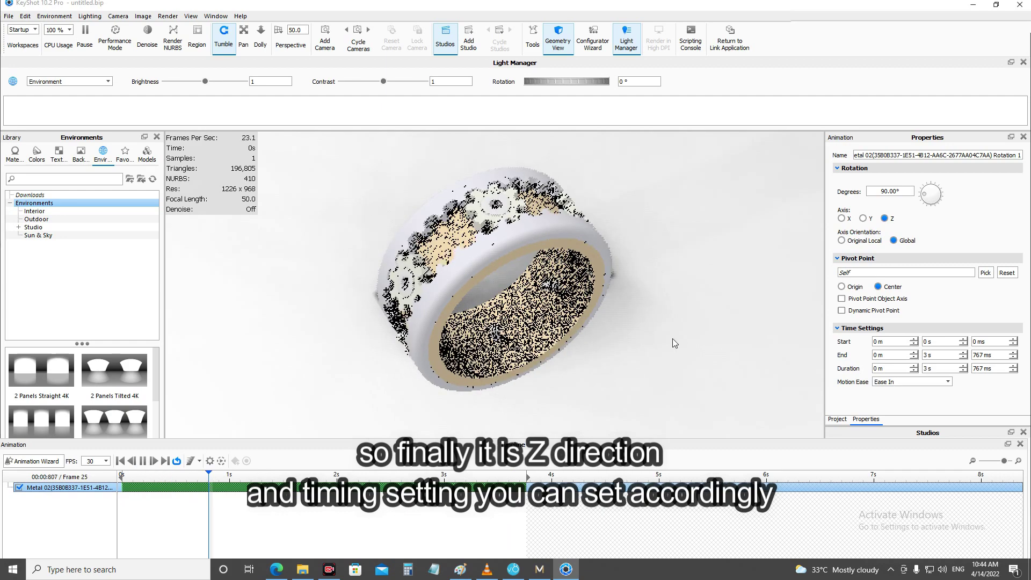
click(142, 461)
Lengthen the rotation clip to about 5.57 s, replay it, and return to the Scene tree
drag(526, 487, 621, 487)
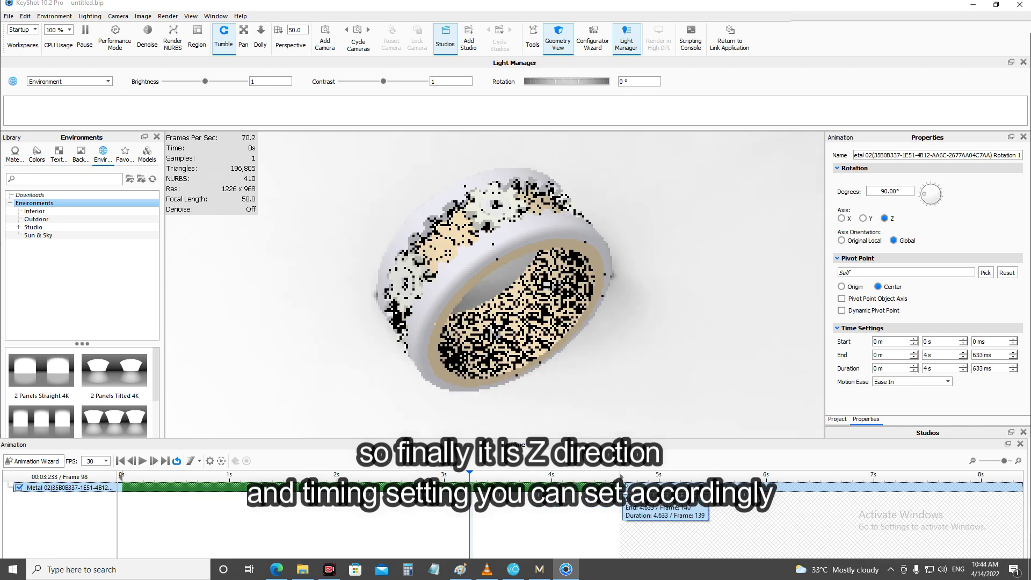
drag(621, 487, 664, 487)
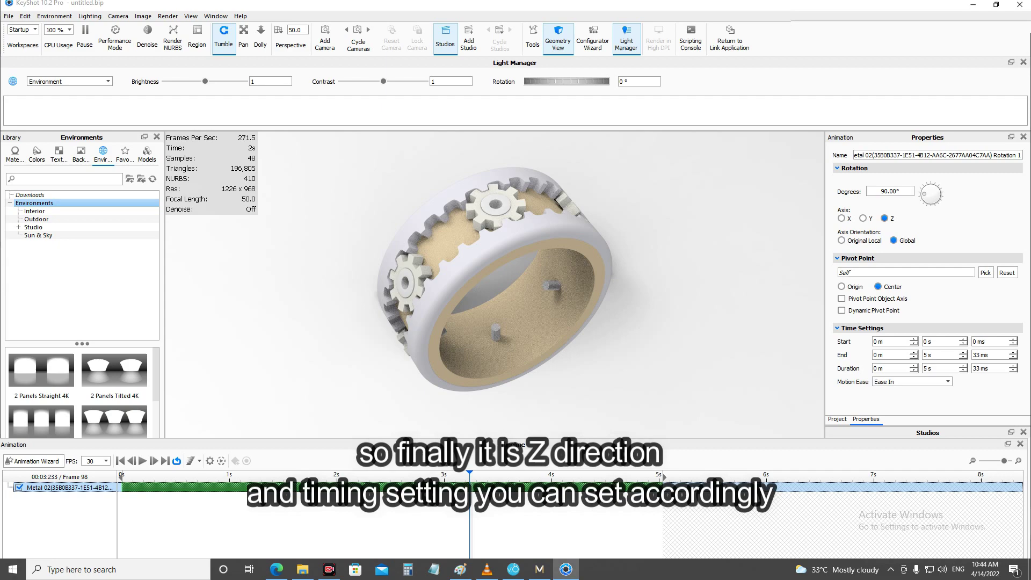
click(142, 460)
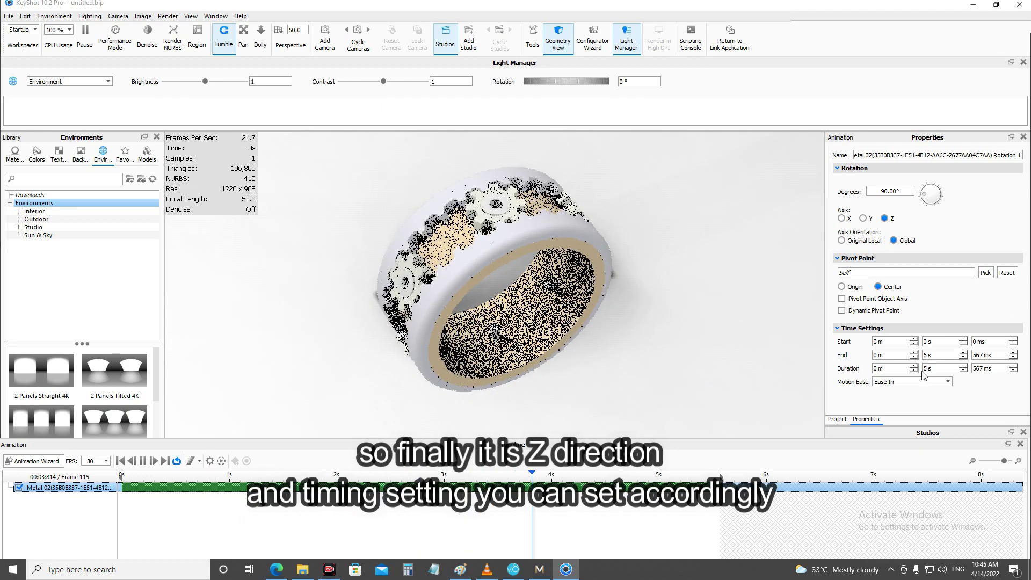
click(144, 463)
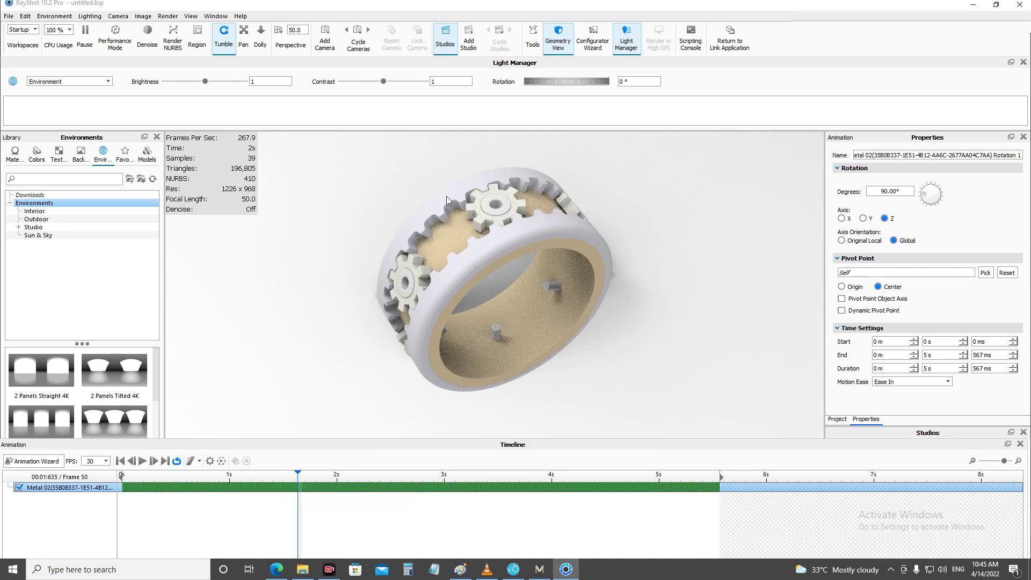
click(463, 191)
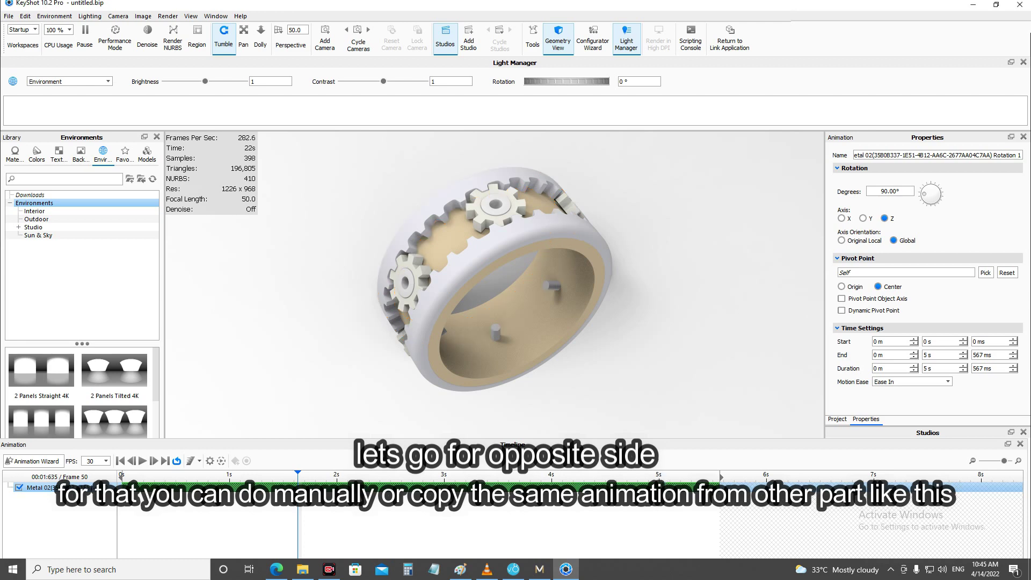
click(838, 420)
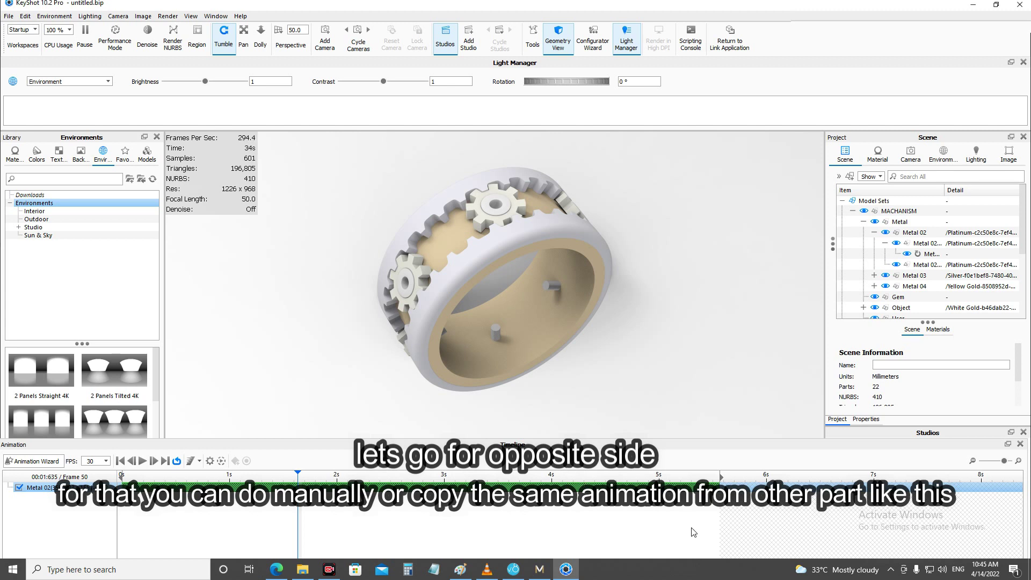
Copy the rotation animation from the first Metal 02 ring
click(907, 246)
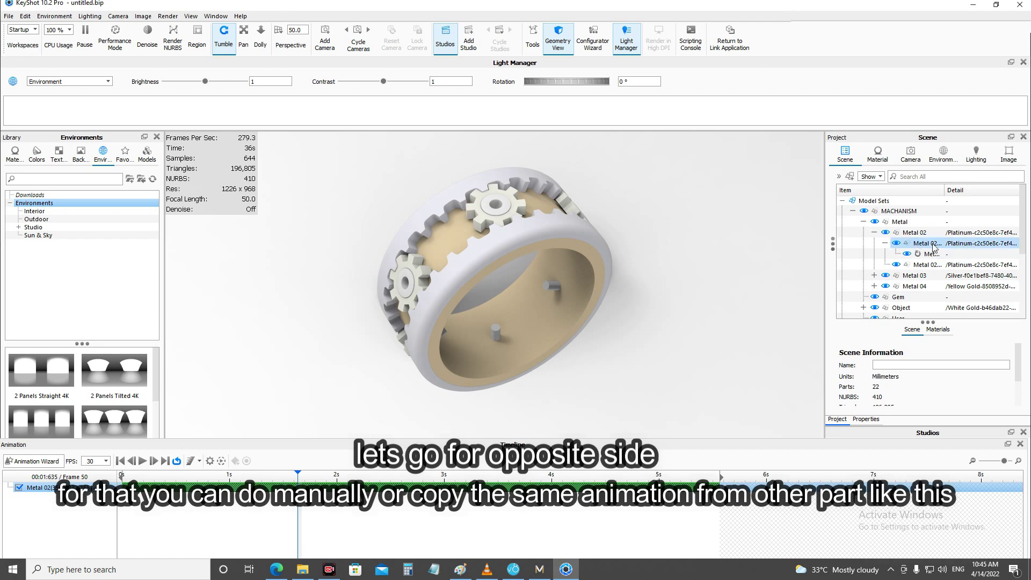
click(896, 245)
click(897, 244)
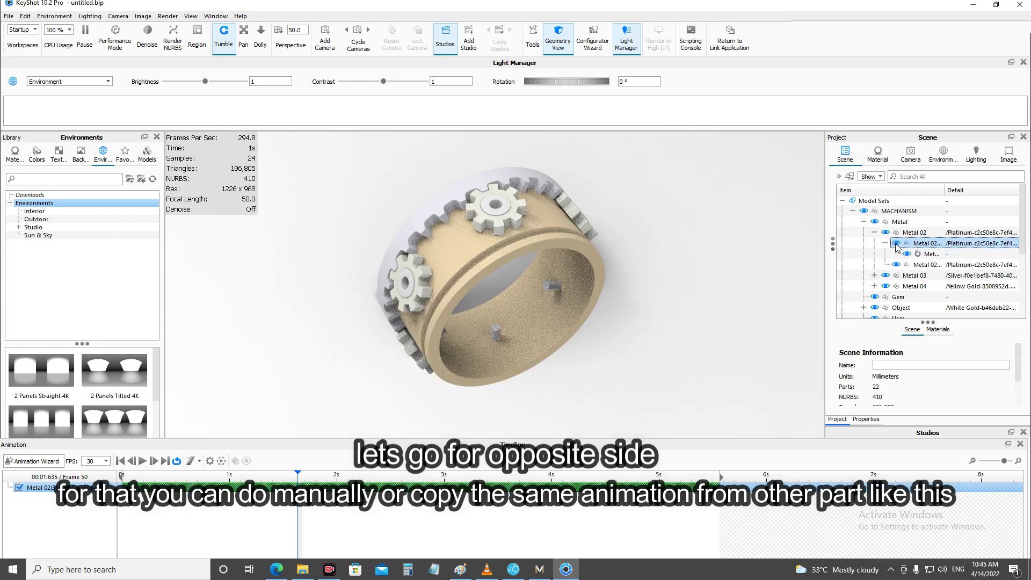
click(930, 254)
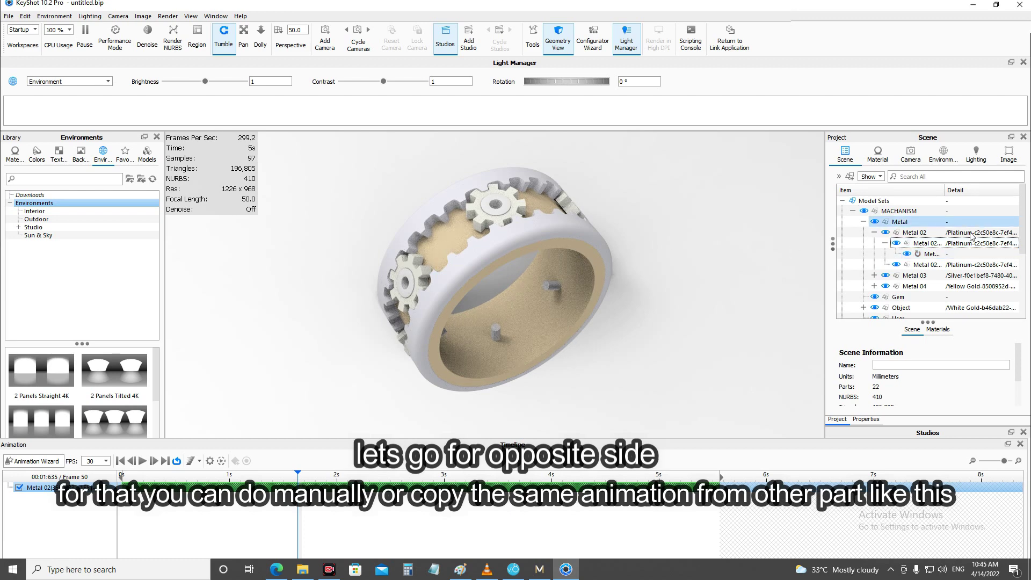
right_click(930, 255)
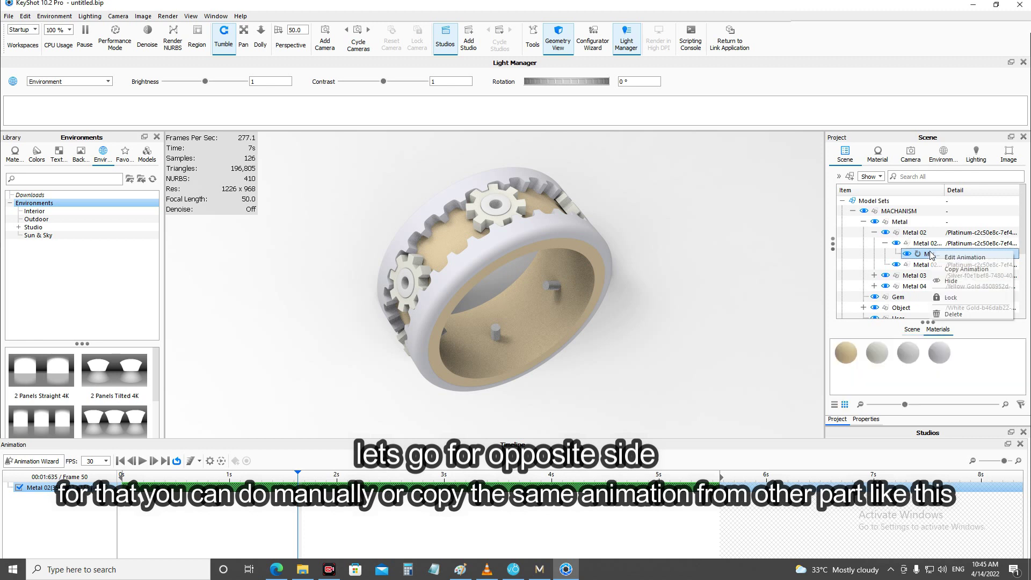
click(954, 273)
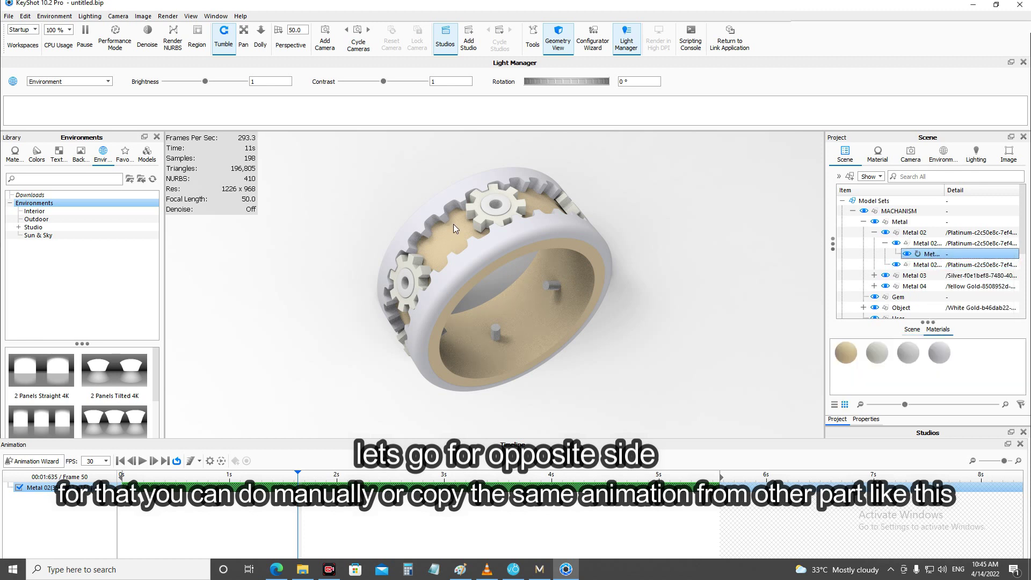
Select the second Metal 02 ring part, toggling its visibility to confirm it
click(934, 265)
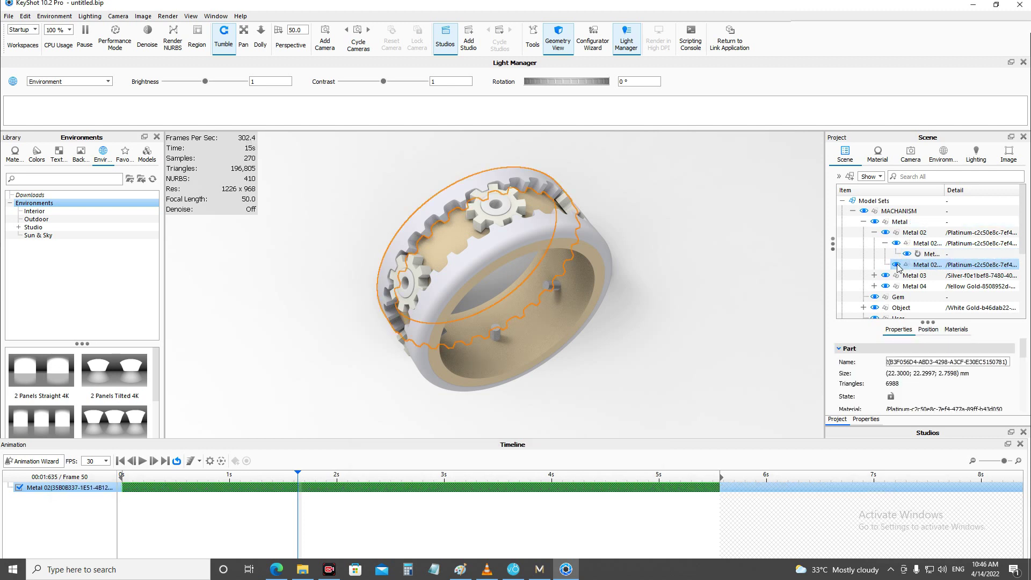
mouse_move(897, 265)
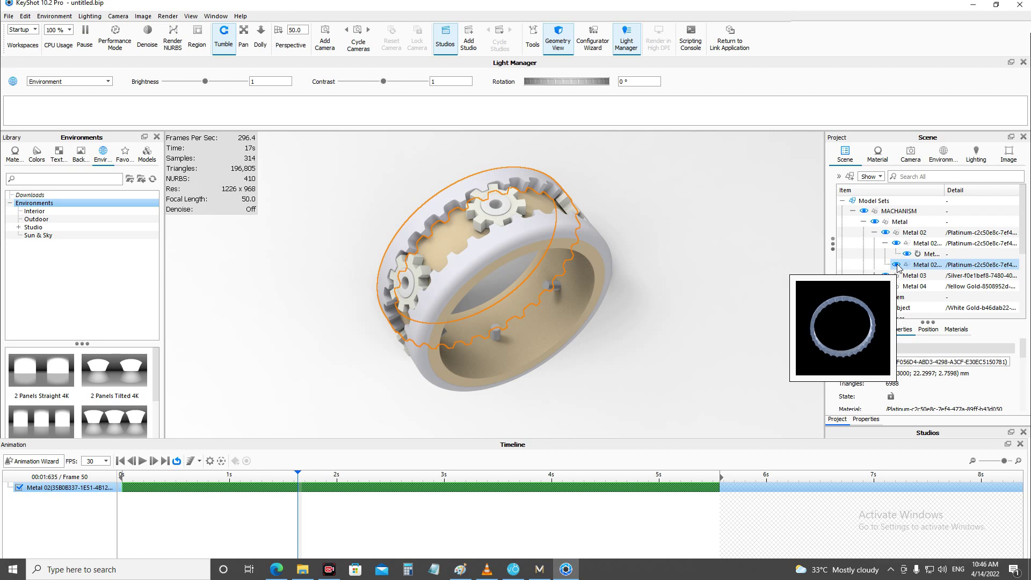
click(897, 265)
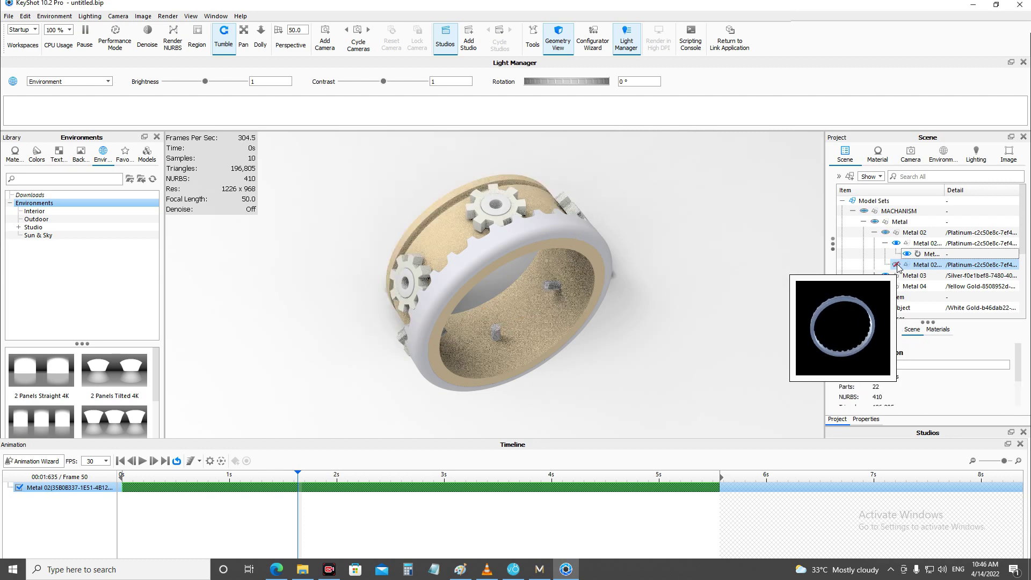
click(897, 265)
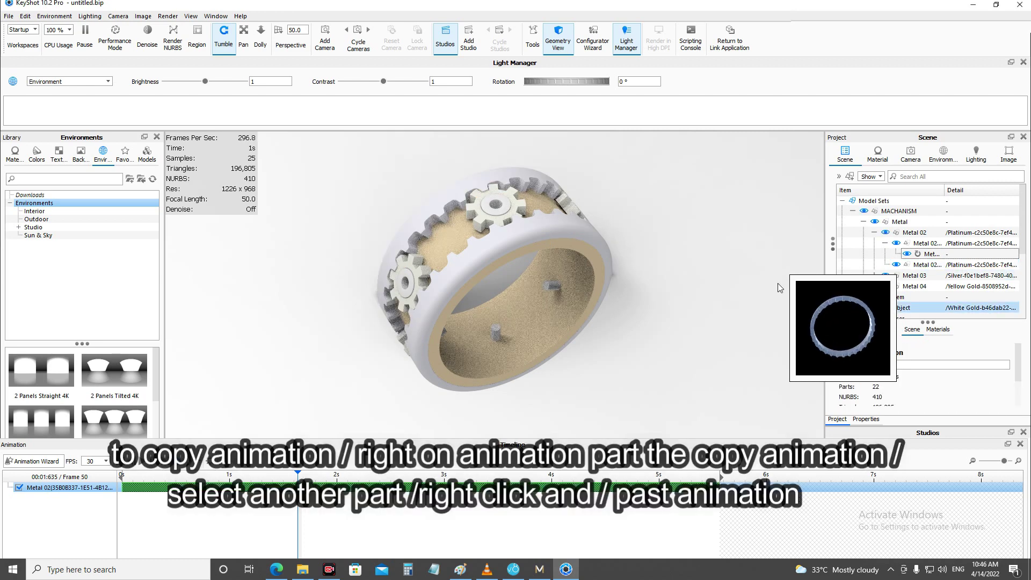
right_click(931, 267)
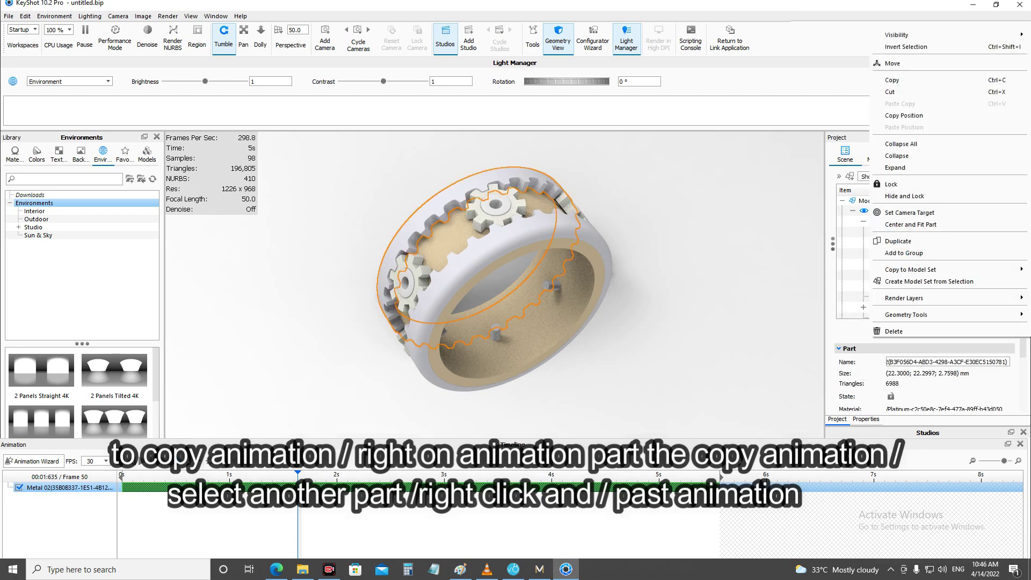
mouse_move(943, 23)
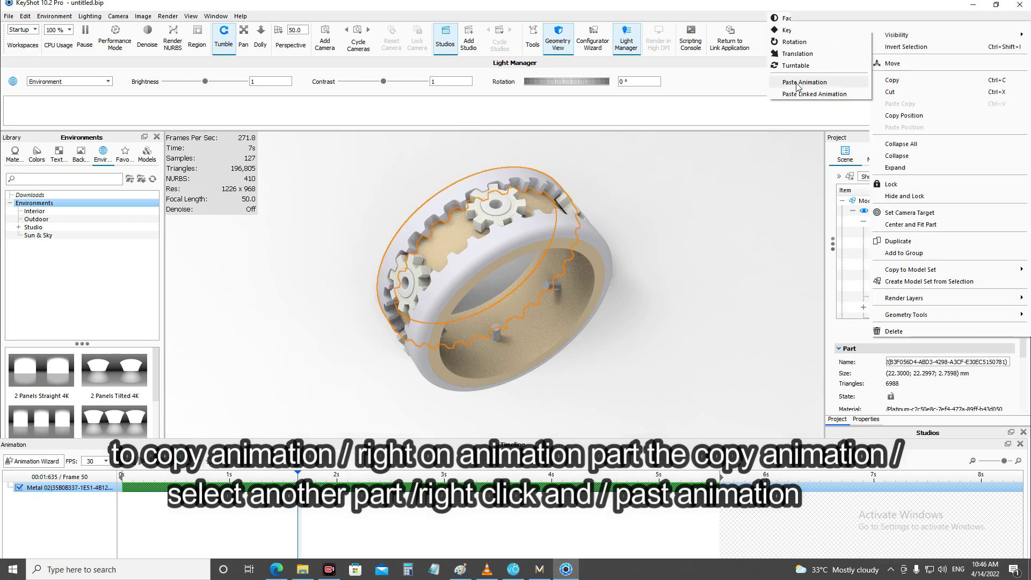
Paste the rotation onto the second Metal 02 ring and select its Rotation 2 track
click(798, 83)
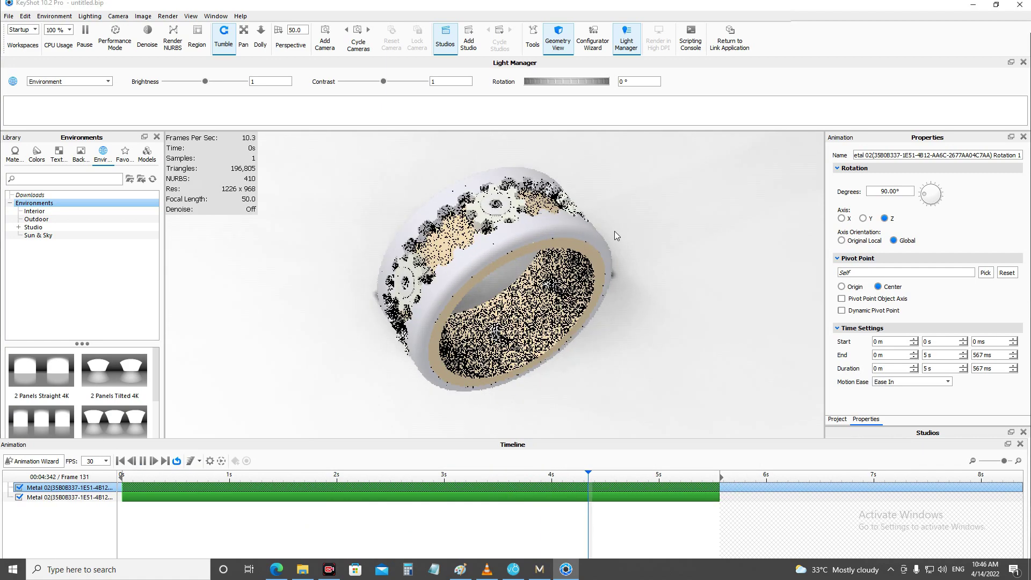
click(147, 462)
ctrl+click(601, 498)
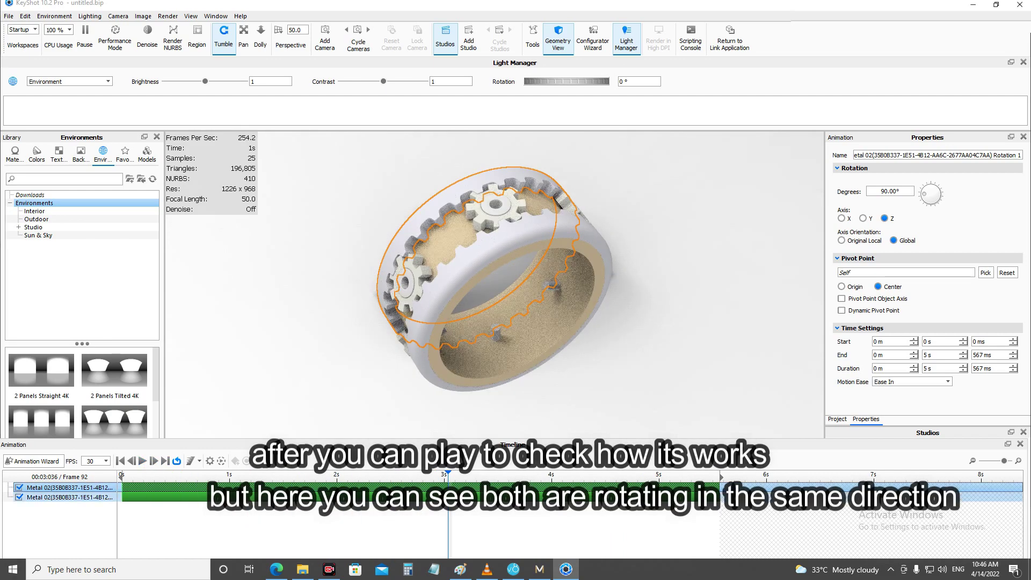
click(601, 498)
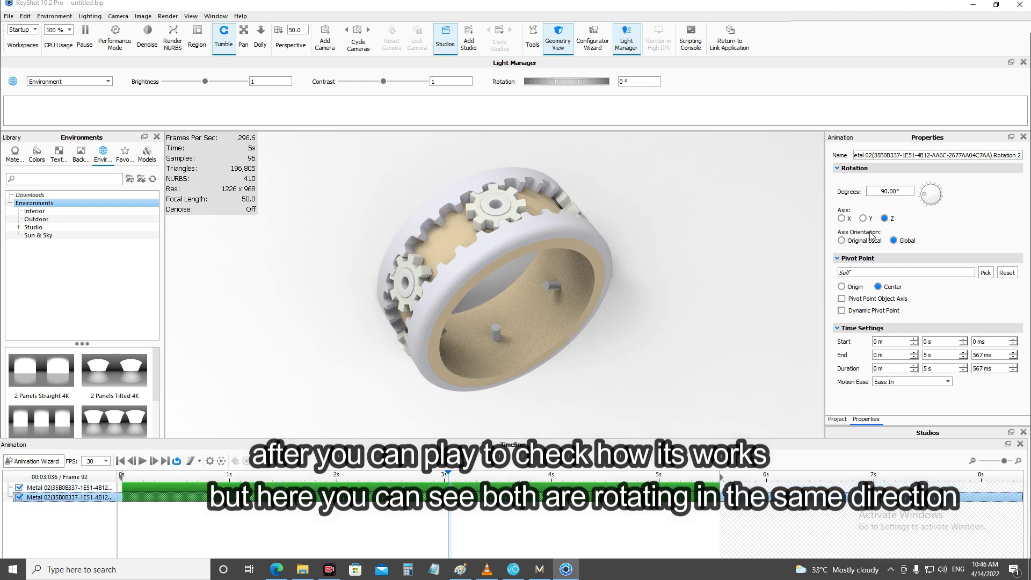
click(883, 192)
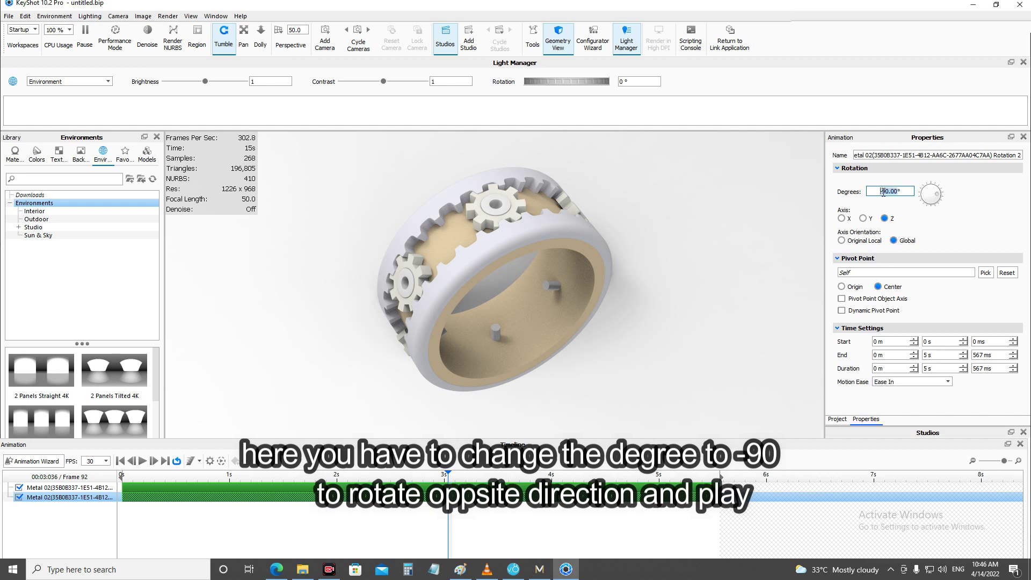
Set the second ring's rotation to -90 degrees and preview the opposite spin
key(Return)
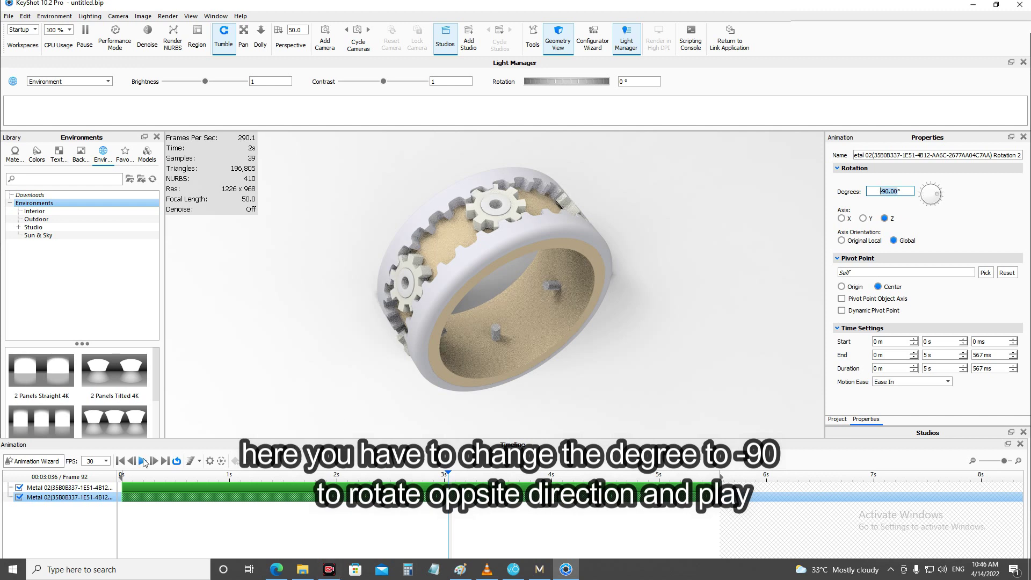
click(142, 461)
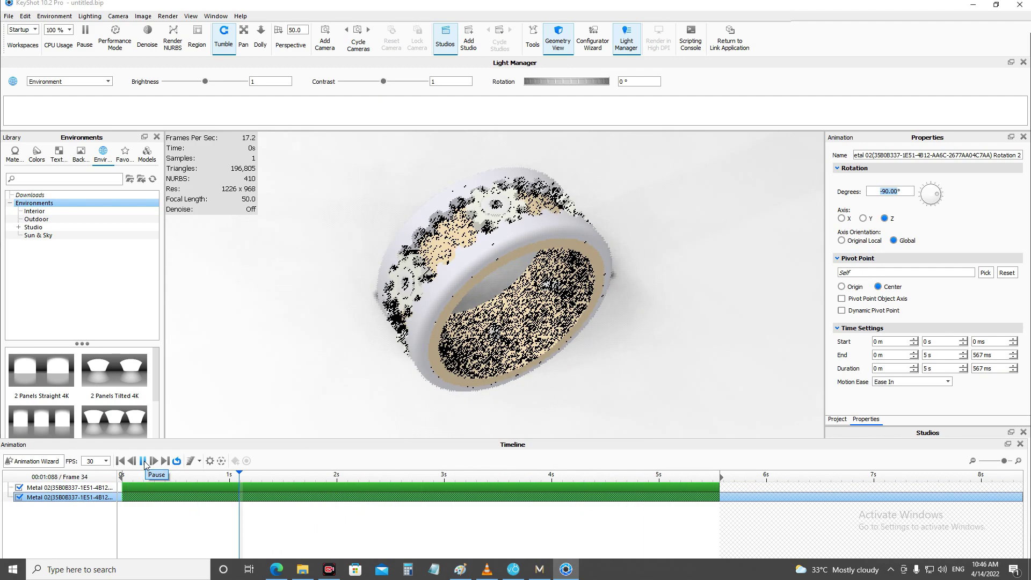
click(143, 461)
Recentre and zoom the camera on the ring, then select the upper centre gear
right_click(750, 274)
click(743, 282)
scroll(528, 218, up, 3)
drag(526, 166, 740, 213)
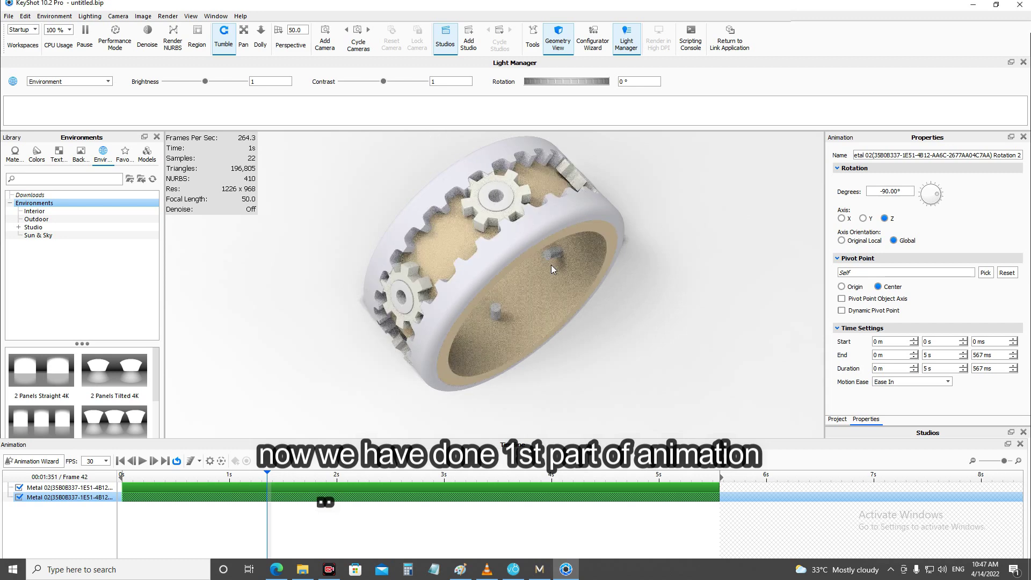
click(526, 191)
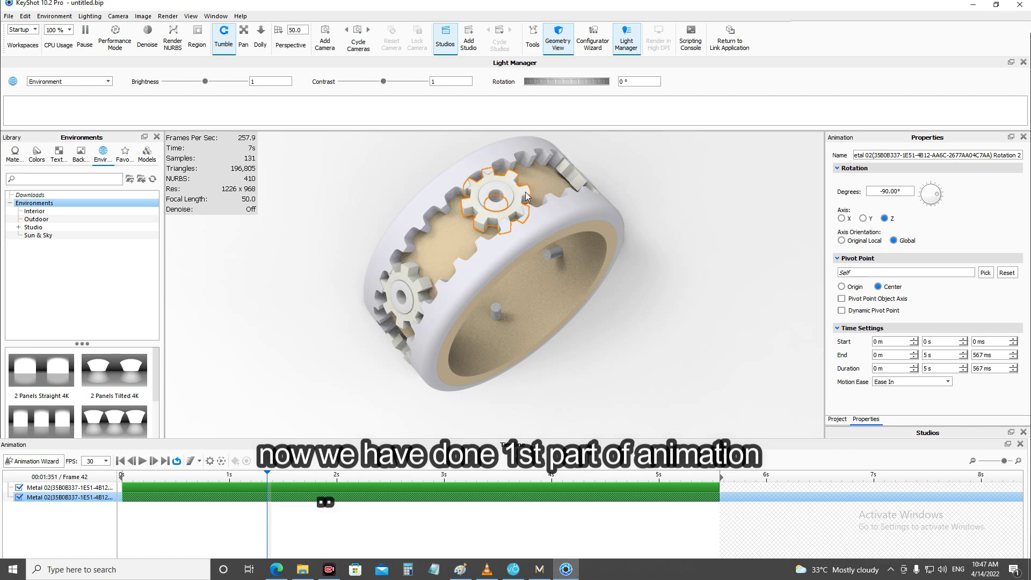
Rewind the timeline and start a new Rotation animation in the Animation Wizard
click(94, 487)
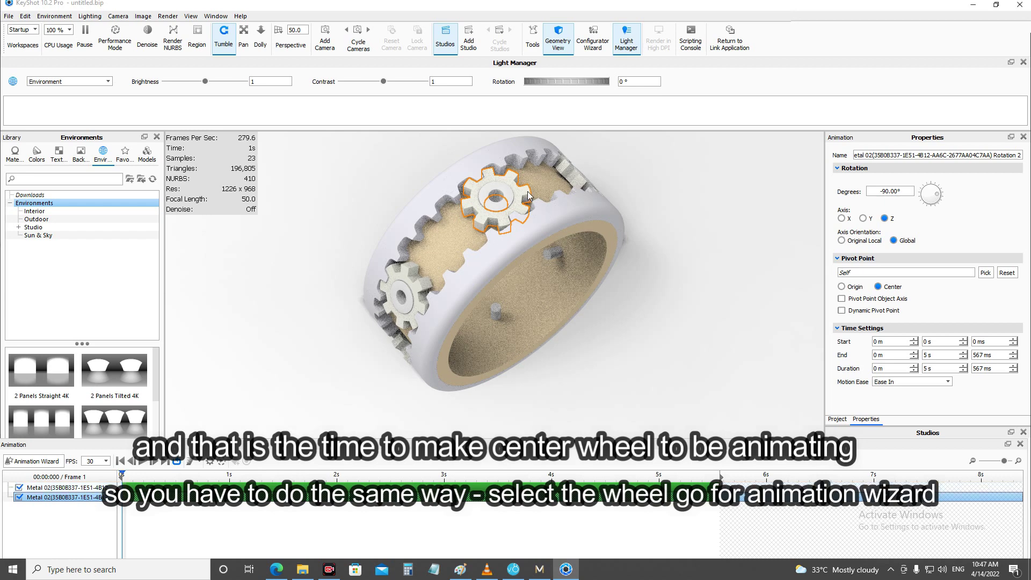
click(34, 462)
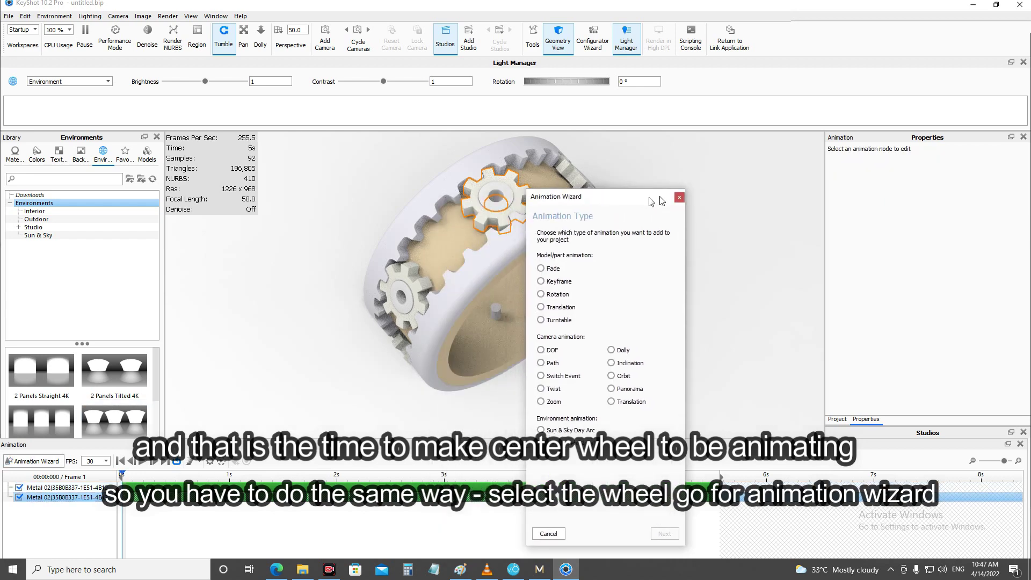
drag(557, 214, 684, 194)
click(589, 290)
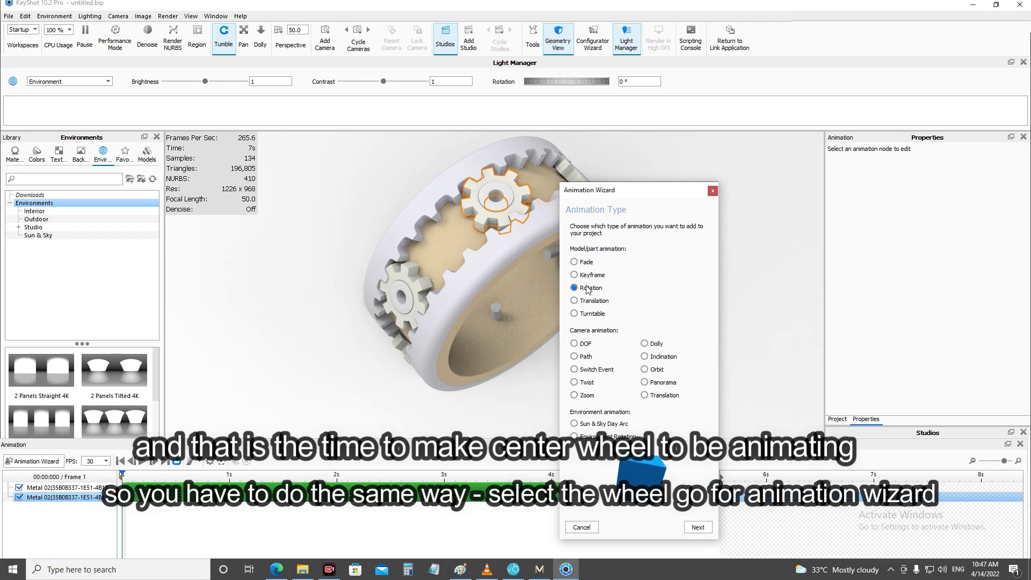
click(701, 528)
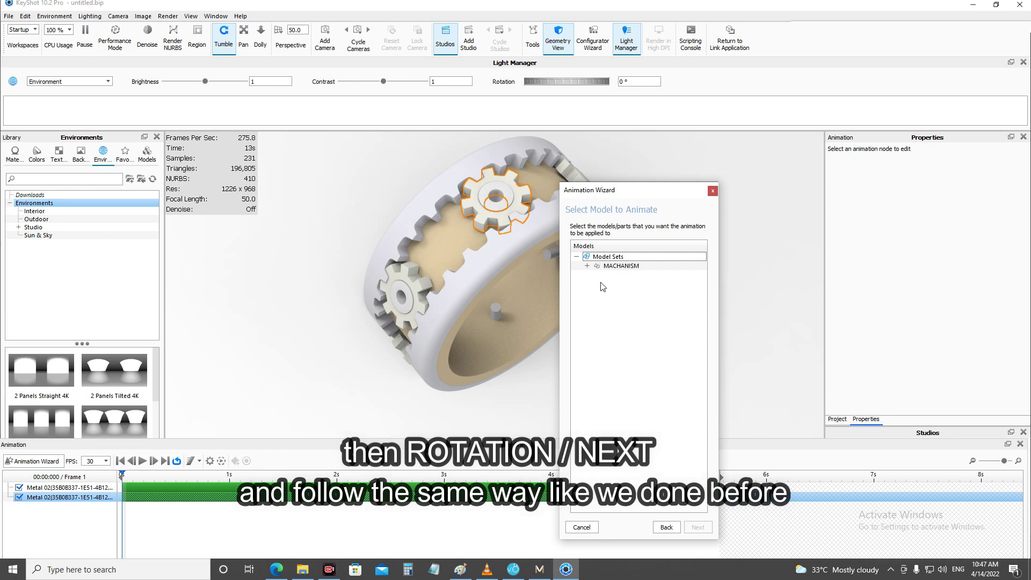
Pick the first Setting gear under MACHANISM > Object > Setting as the animated part
click(839, 419)
scroll(876, 263, down, 1)
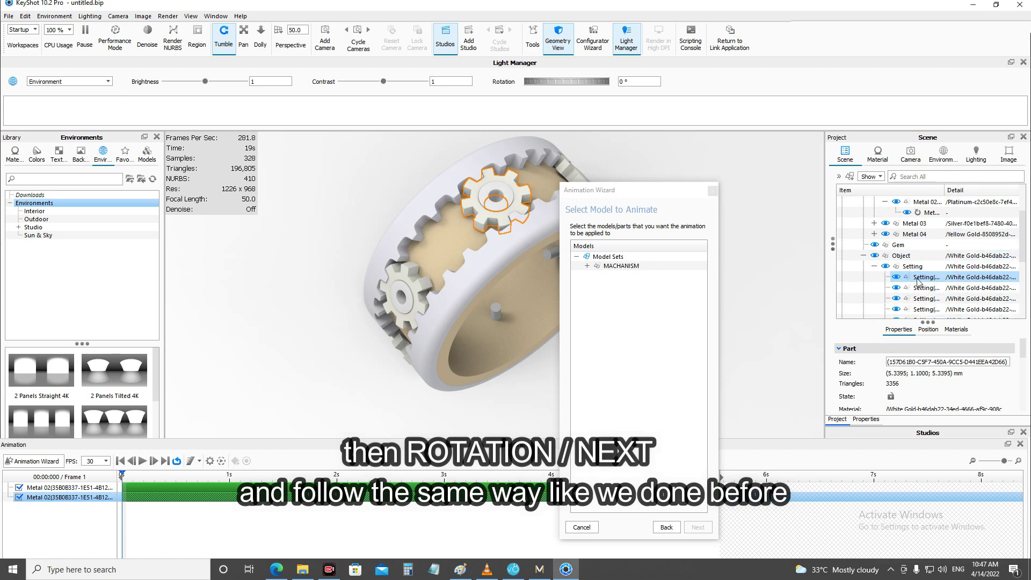
click(897, 277)
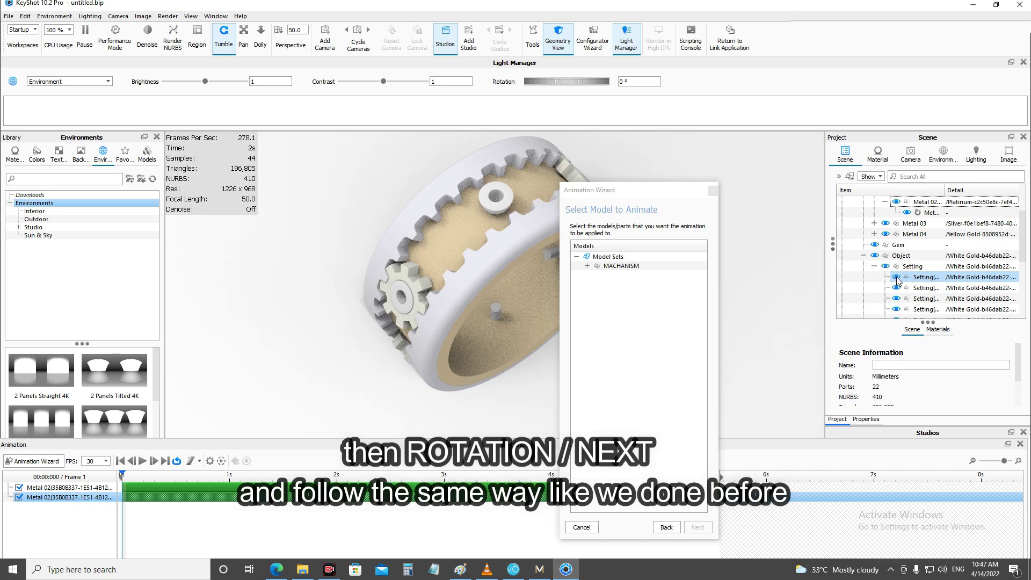
click(896, 277)
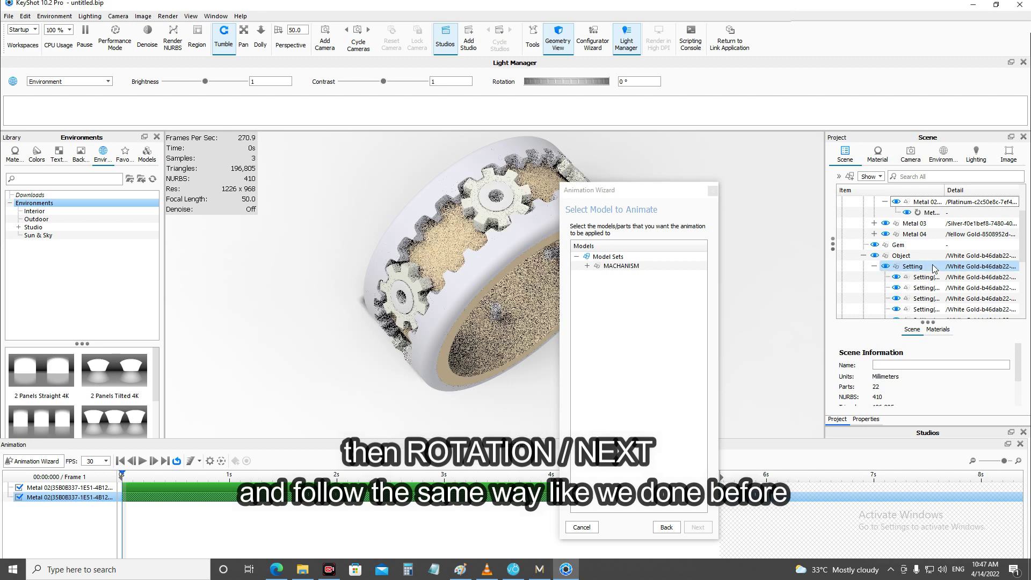
click(588, 266)
click(622, 293)
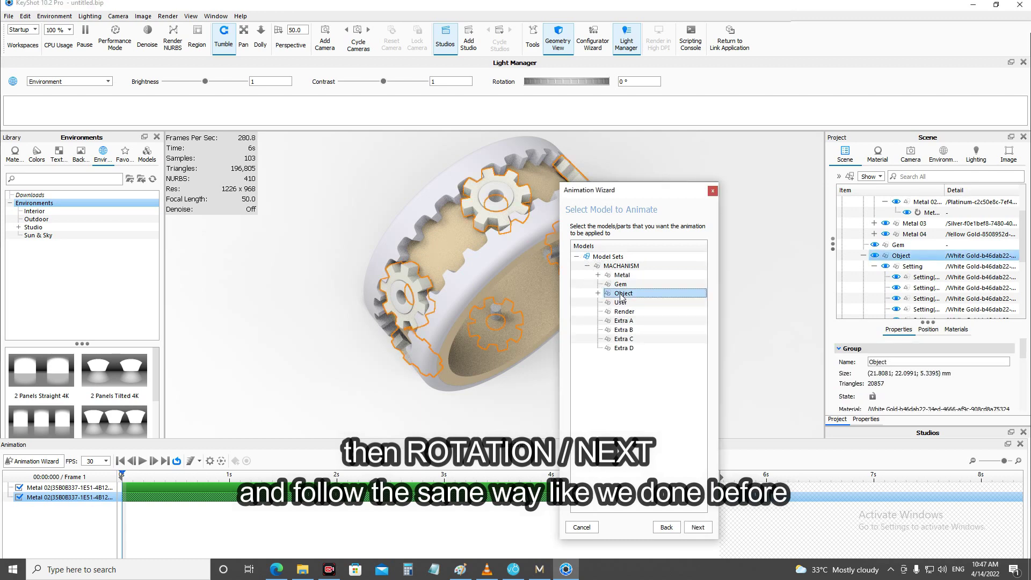
double_click(622, 294)
click(609, 302)
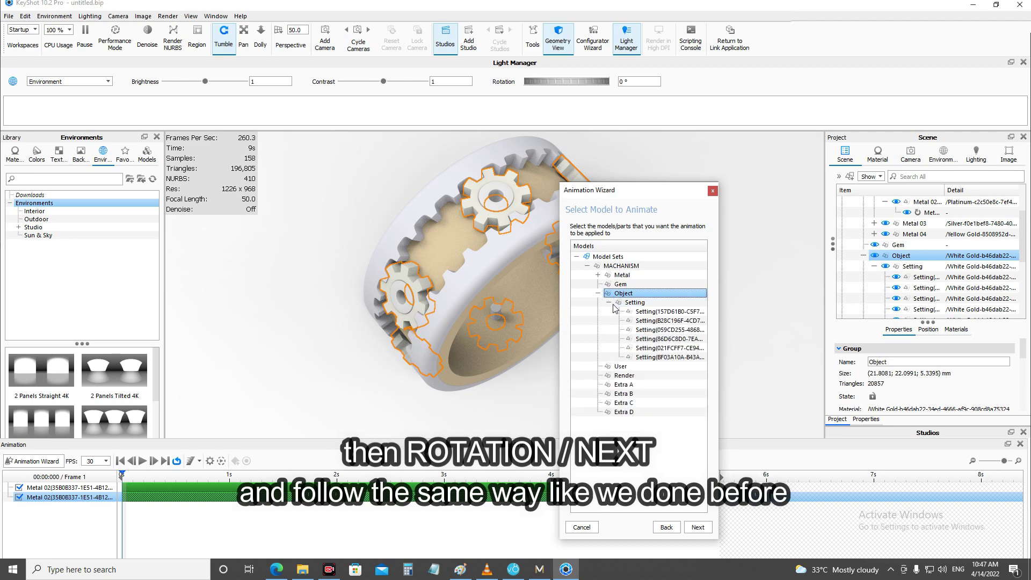
click(650, 313)
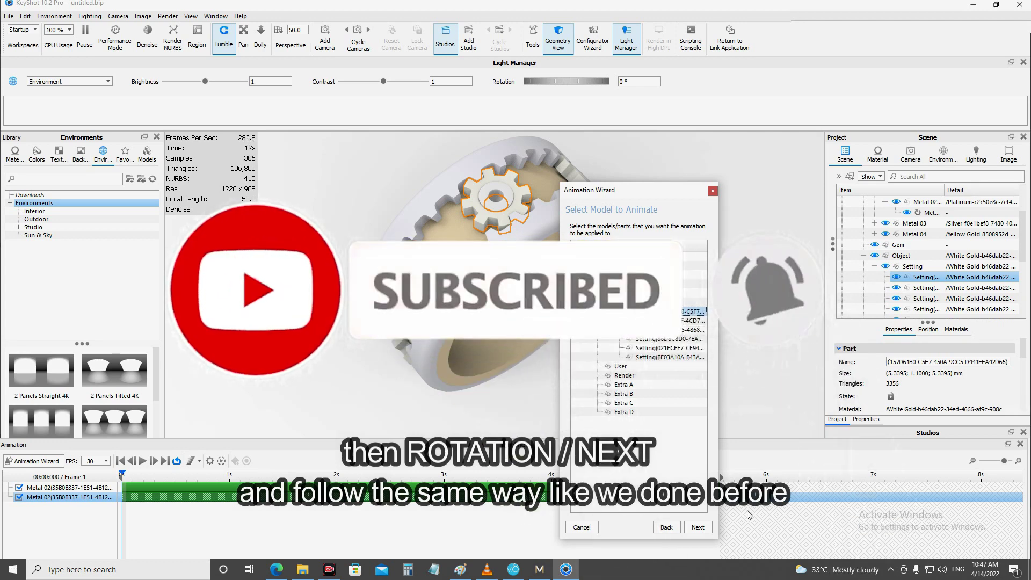
Choose an ease option and finish the centre gear's rotation animation
click(703, 531)
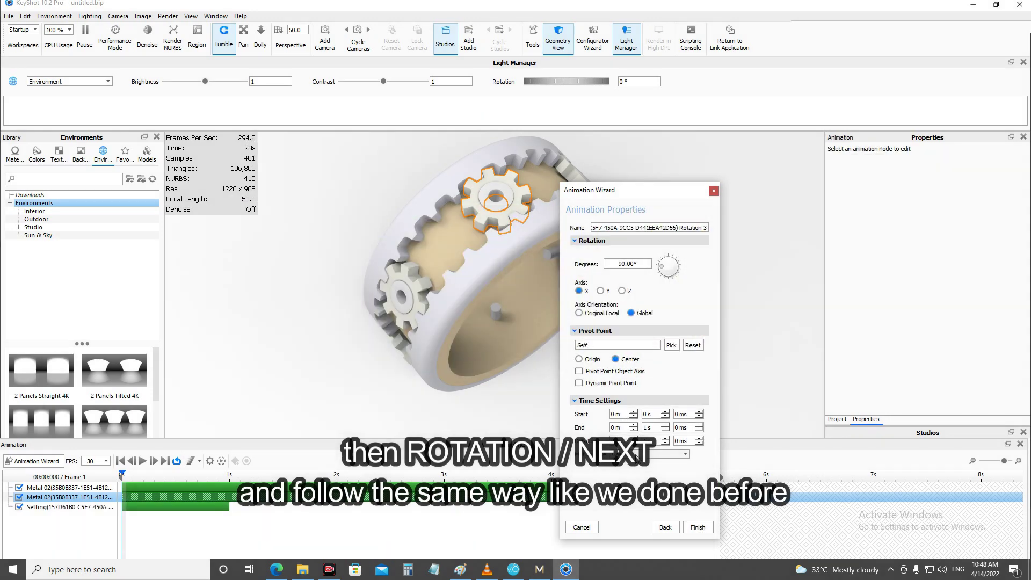
click(635, 455)
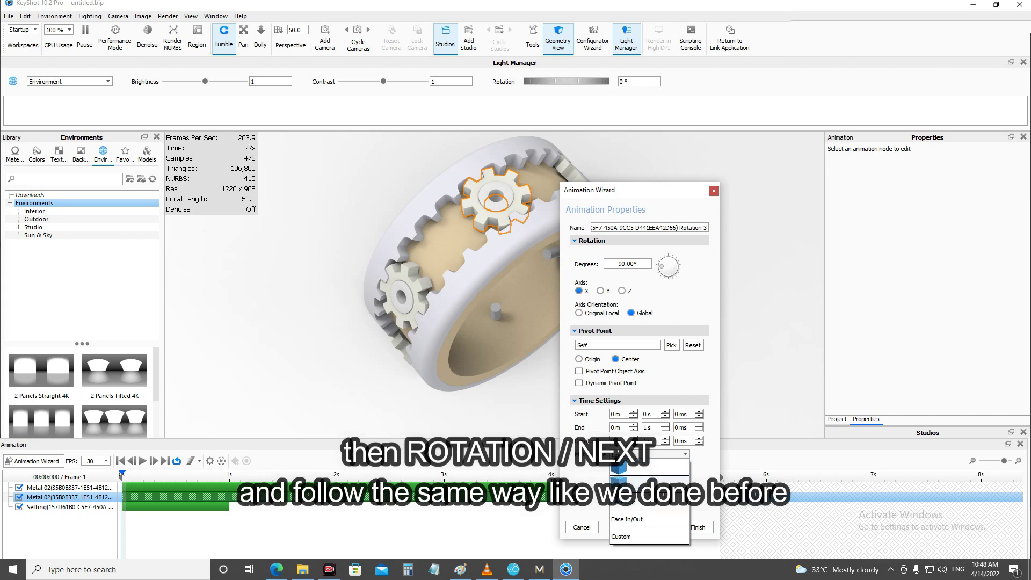
click(628, 467)
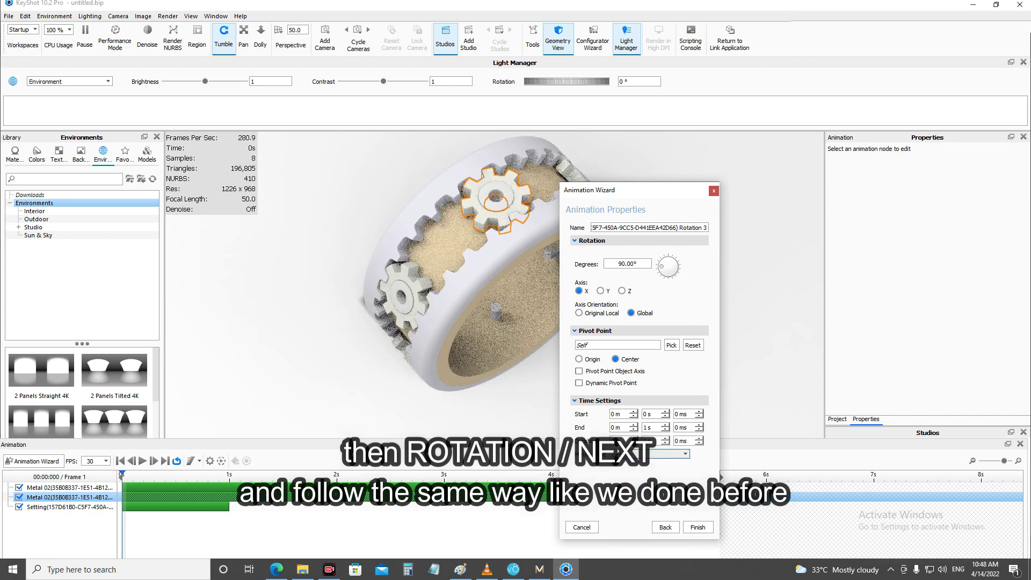
click(697, 528)
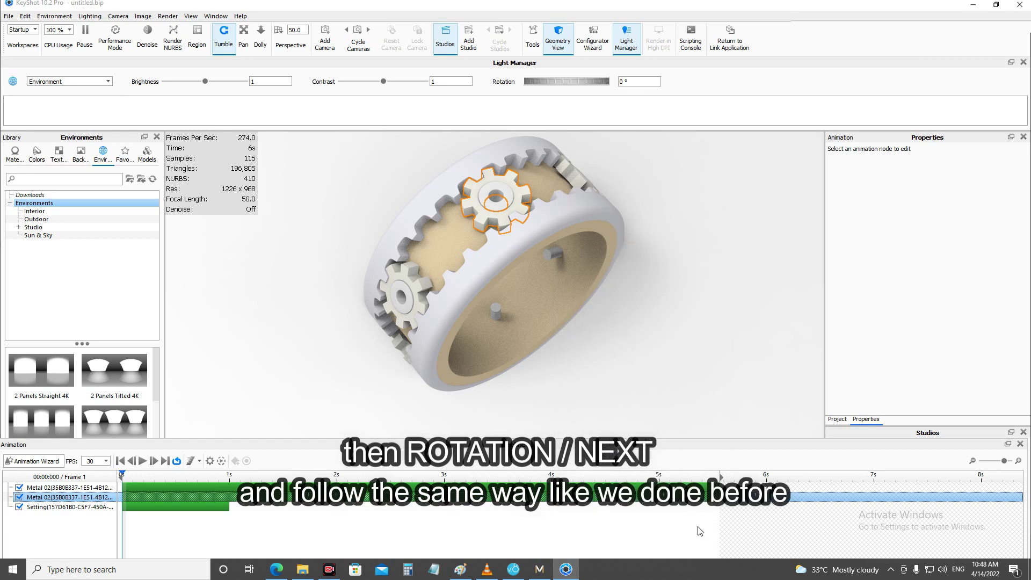
Stretch the Setting rotation to end at about 5.57 s and play it back
click(228, 507)
drag(235, 507, 715, 517)
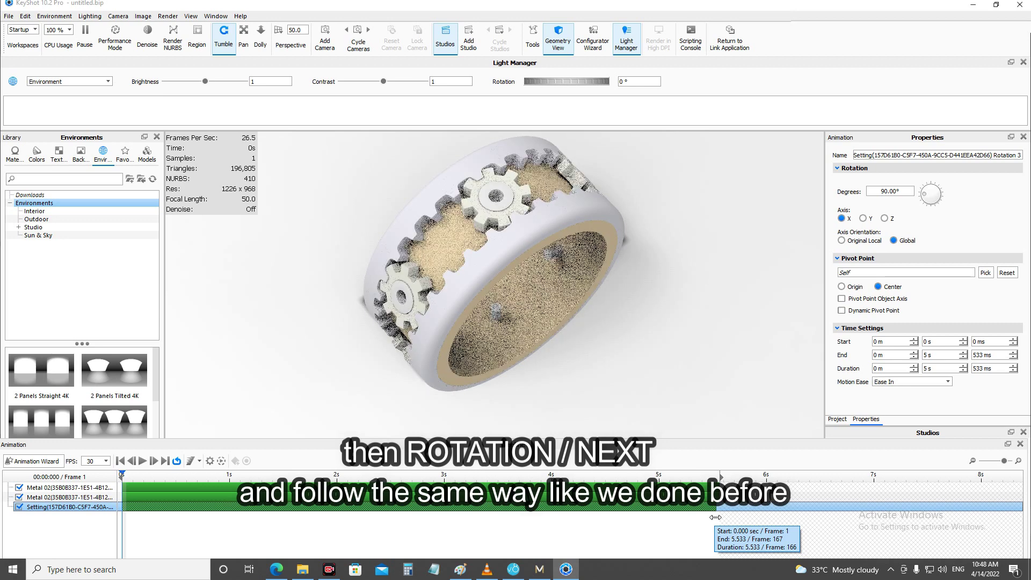
drag(715, 517, 720, 517)
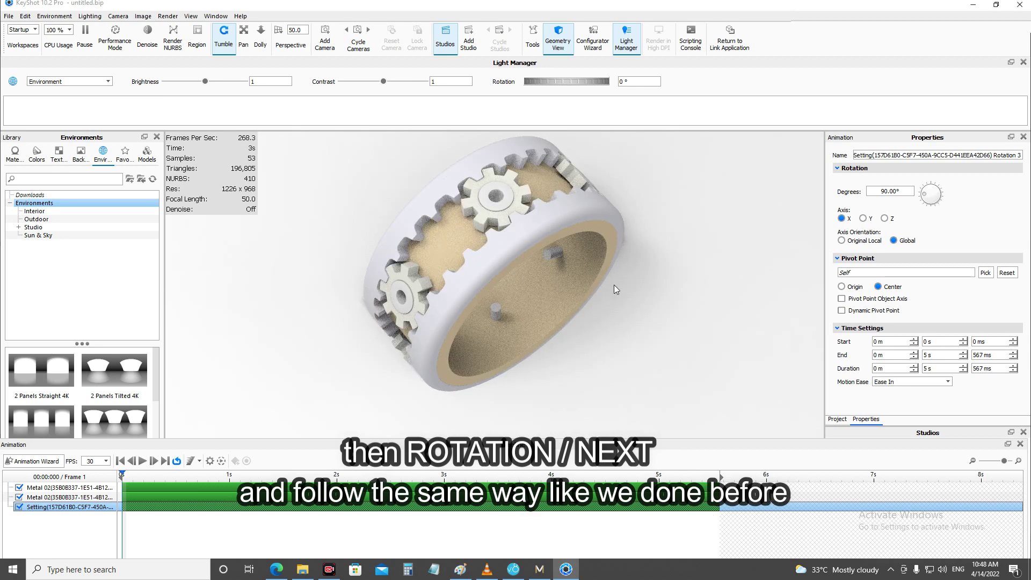
click(143, 461)
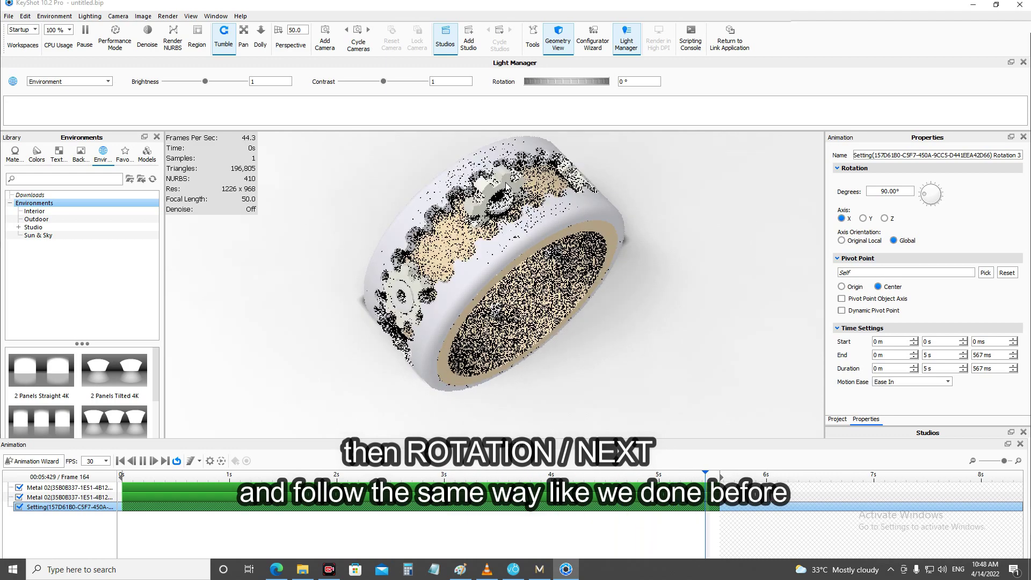
click(142, 462)
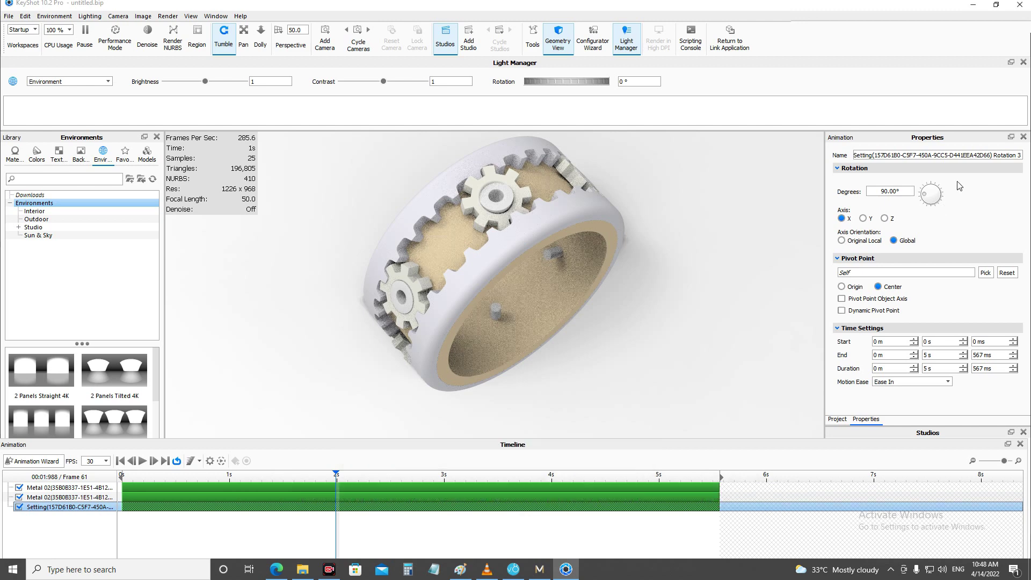
click(865, 219)
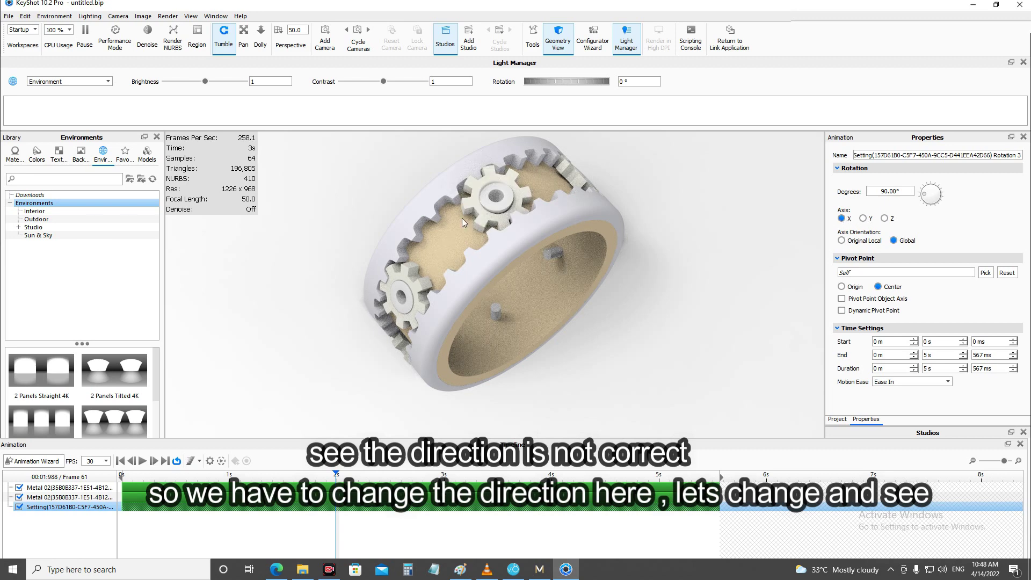
Try Y and Z axes for the centre gear rotation, keep Y, and play it
click(864, 219)
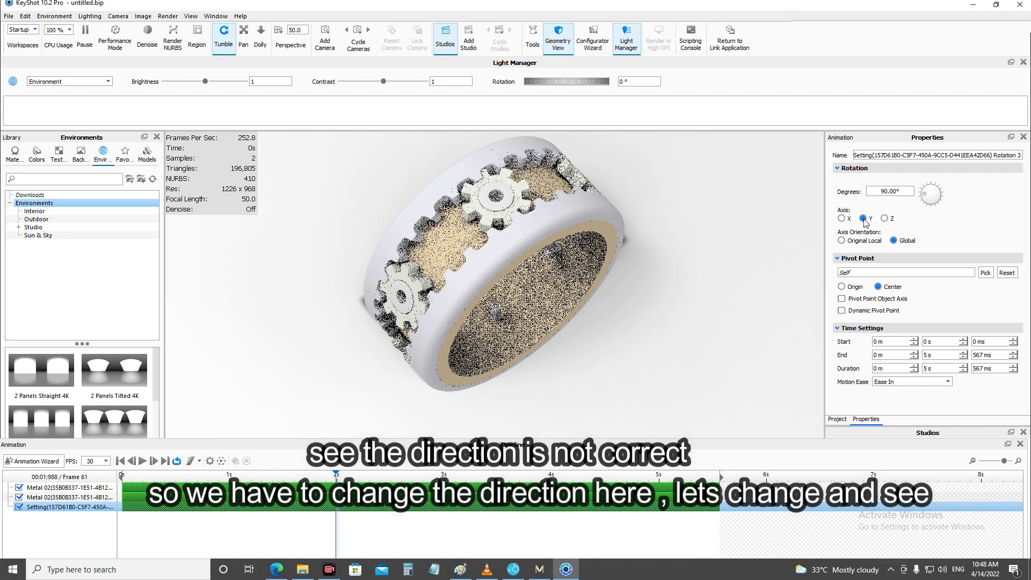
click(885, 218)
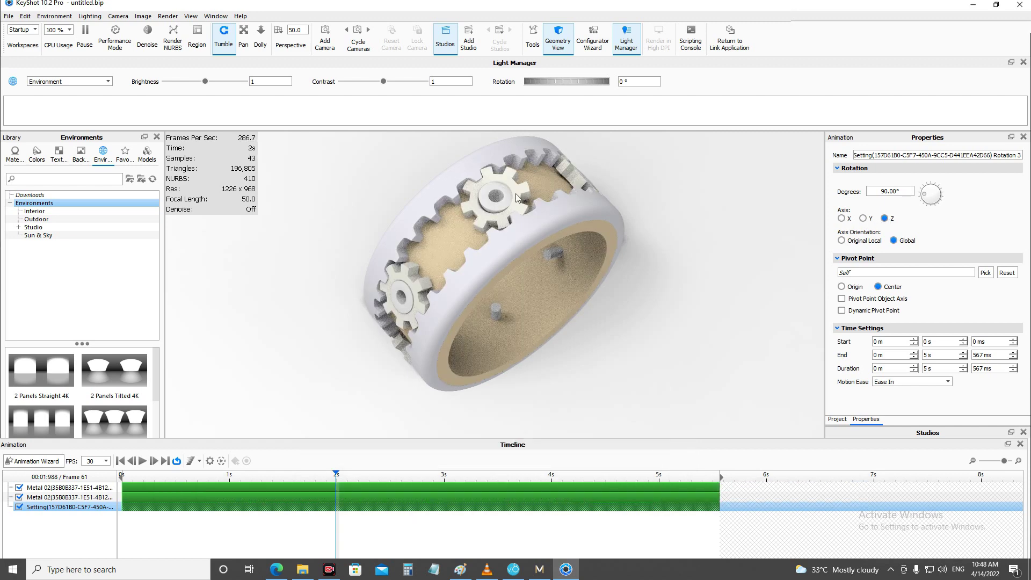
click(863, 219)
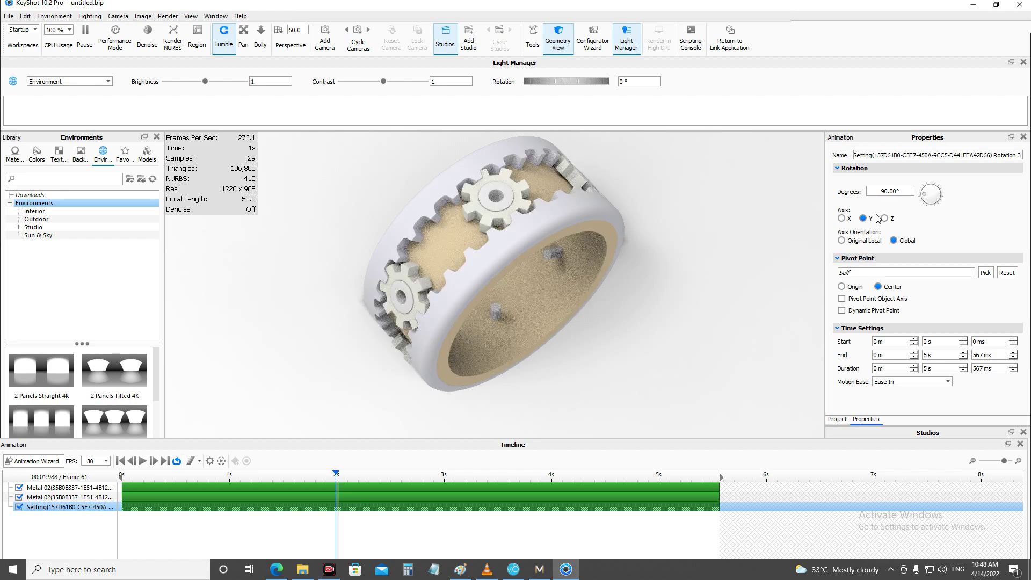
click(139, 461)
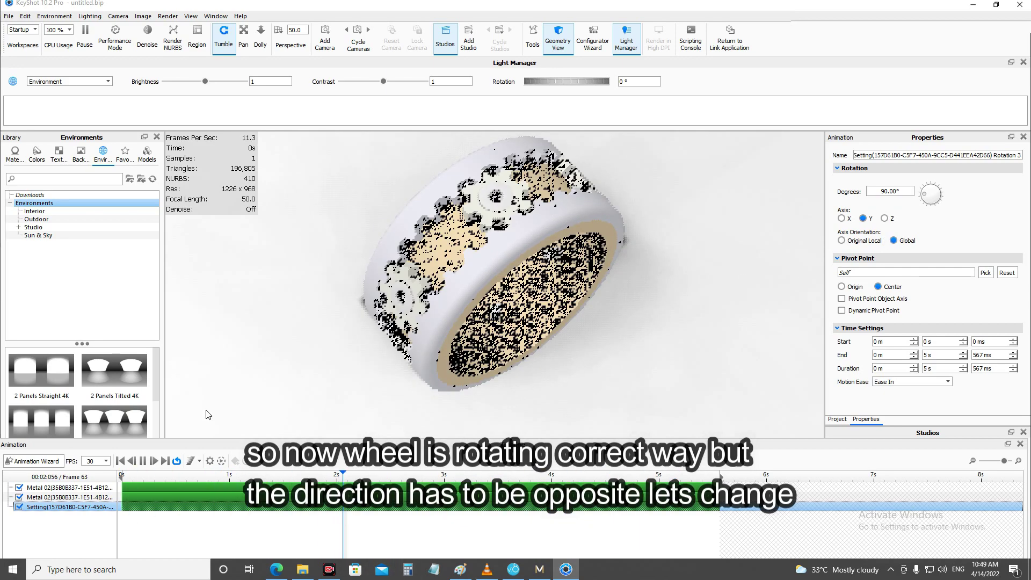
Reverse the centre gear rotation to -90 degrees and preview the new direction
key(space)
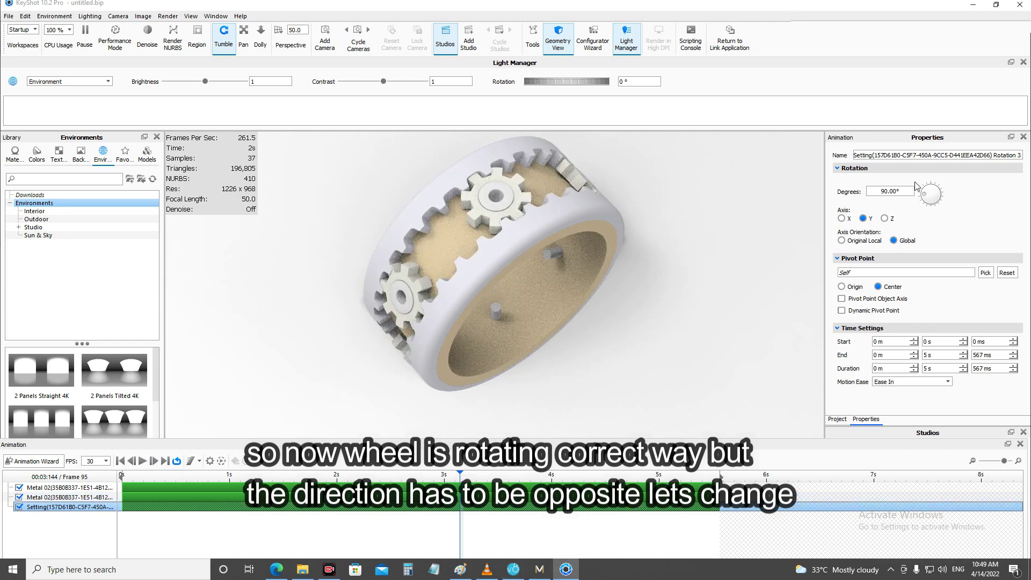
click(881, 191)
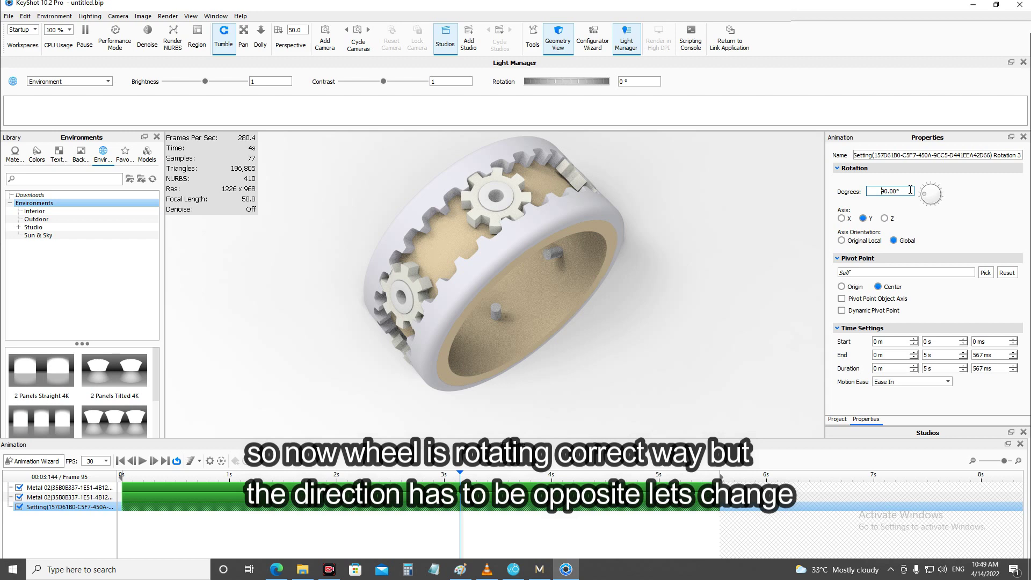
text(-)
key(Return)
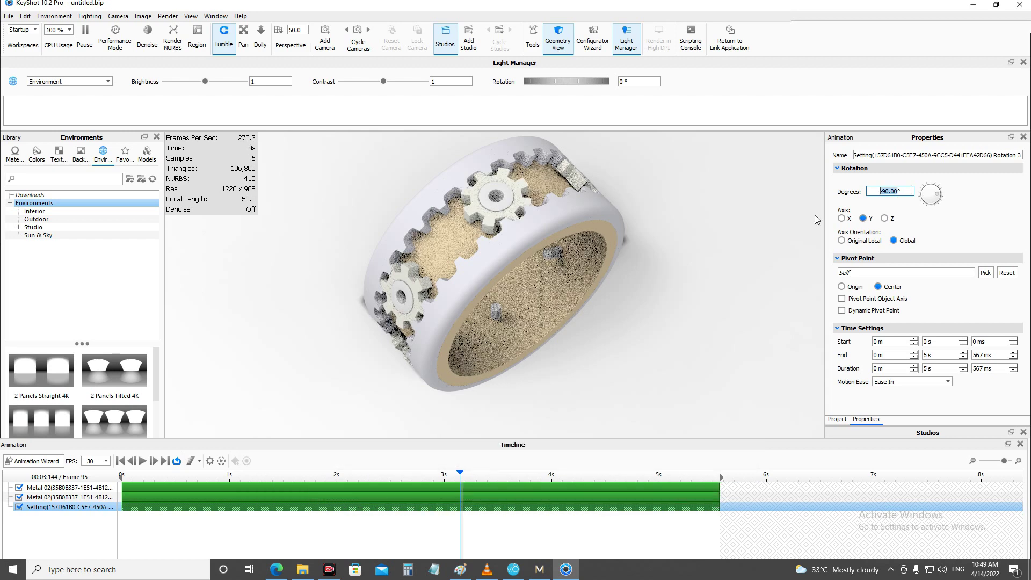
click(141, 461)
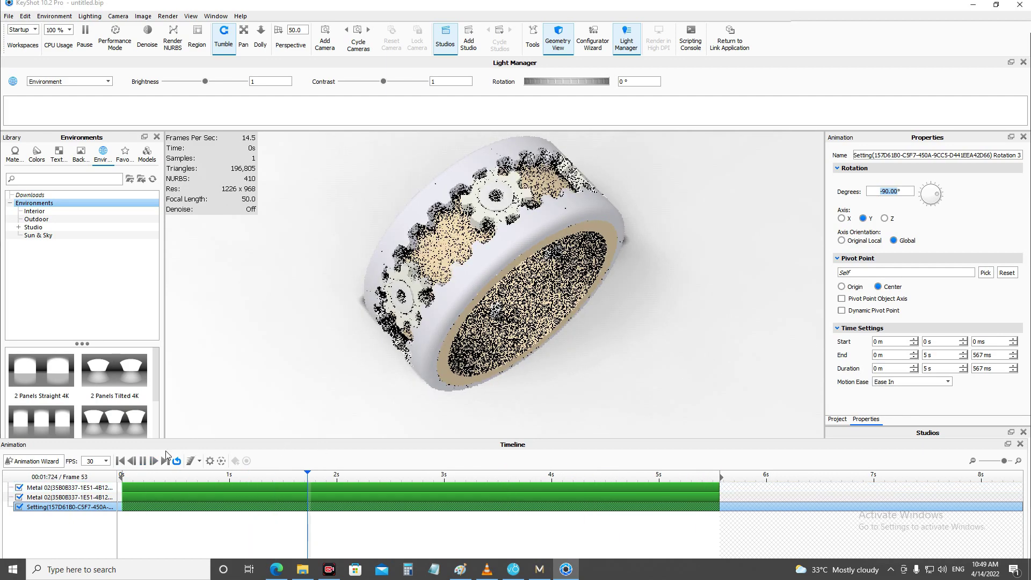
key(space)
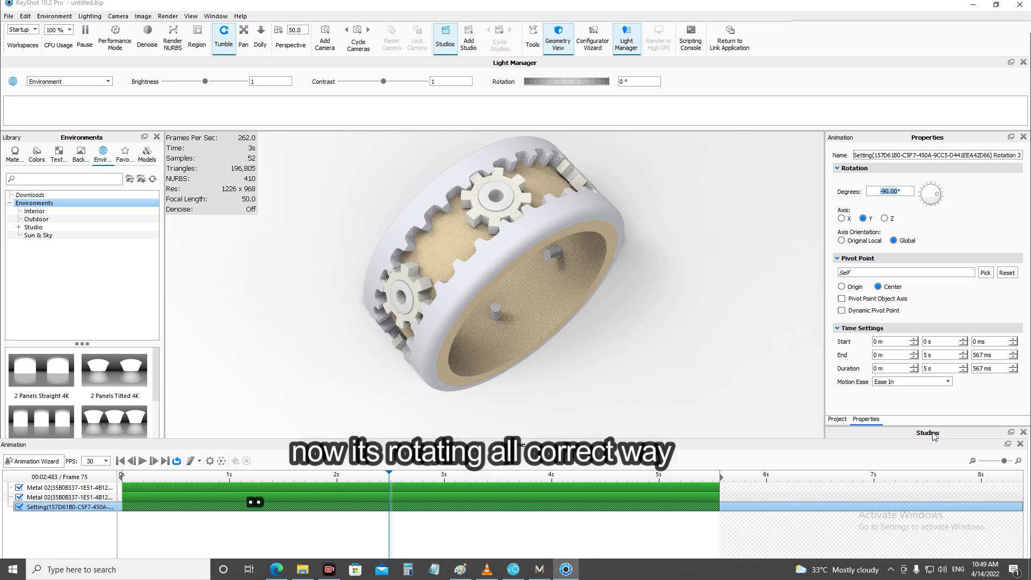
click(934, 436)
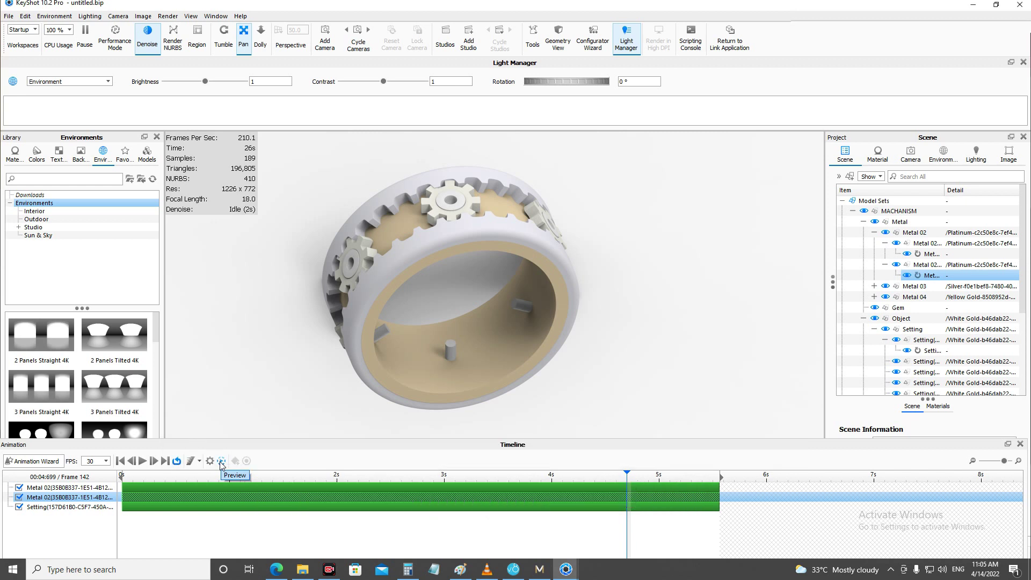
Play the full gear animation and stop it around frame 62
click(142, 461)
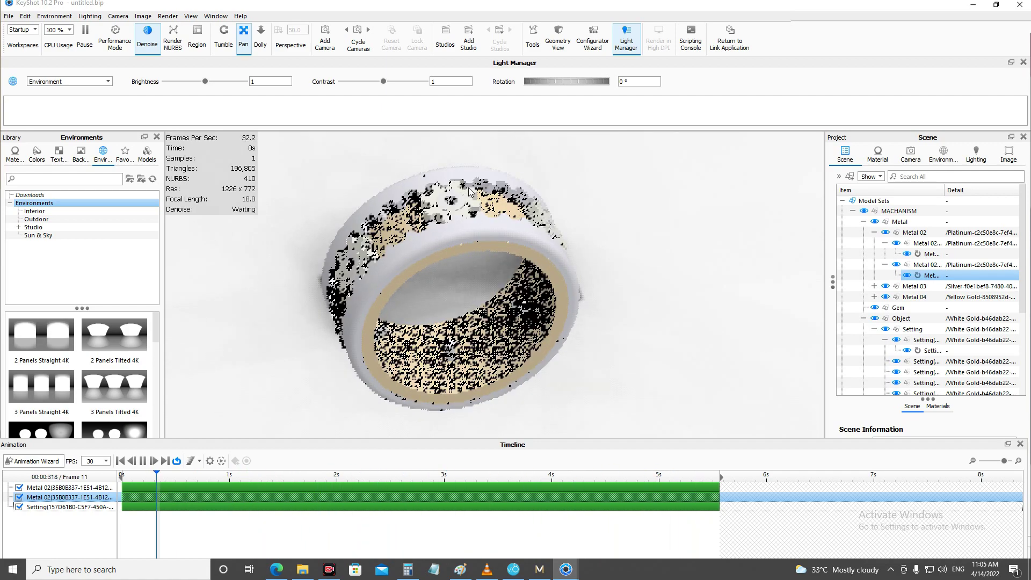
key(space)
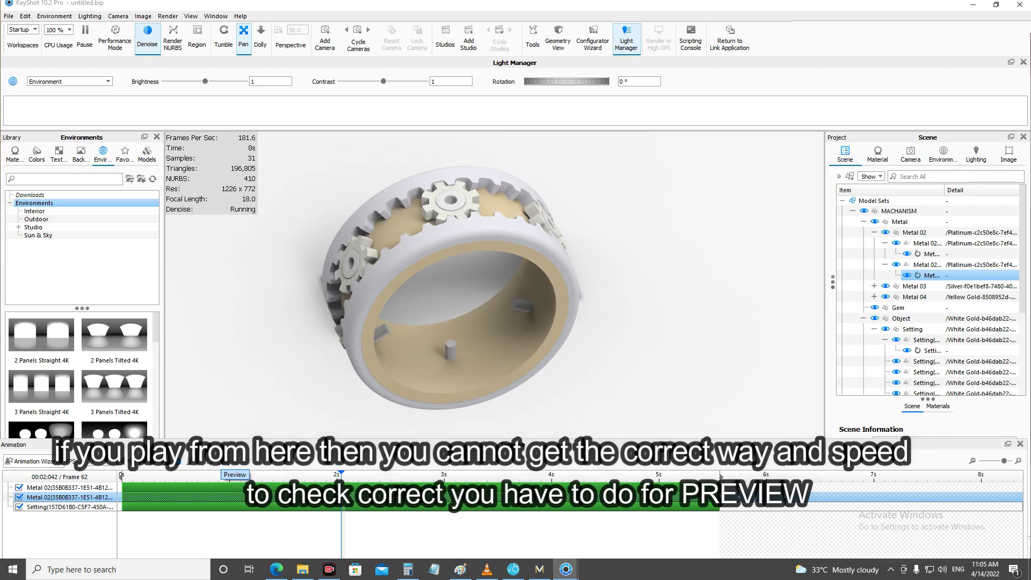
Generate the animation preview, pause real-time rendering, and play the preview
click(220, 463)
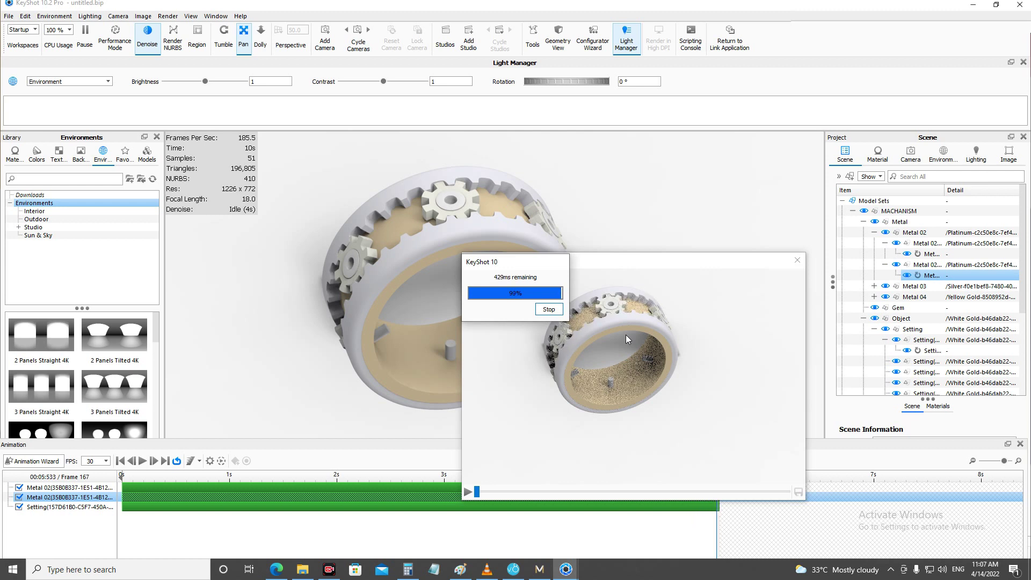
key(shift+p)
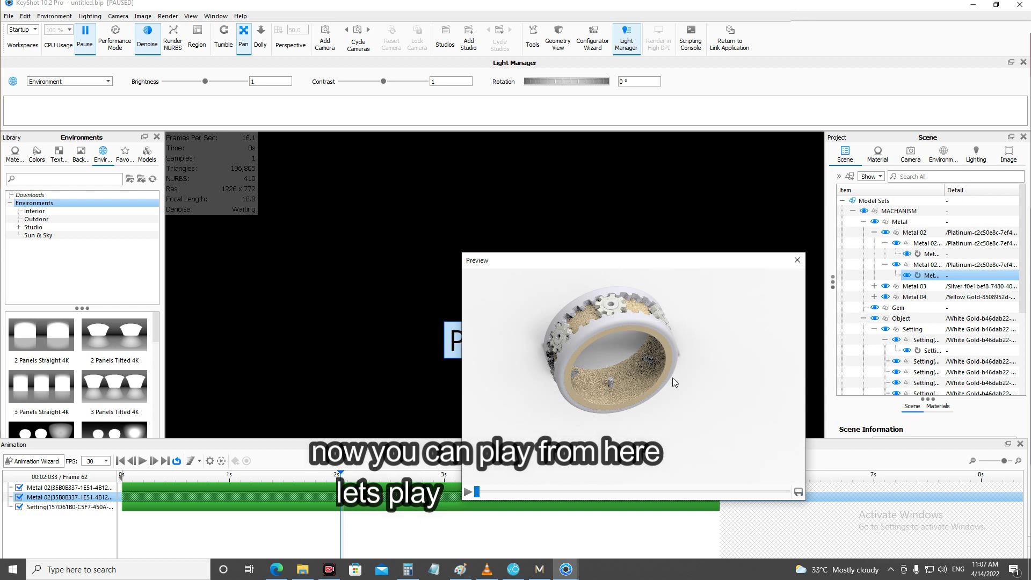
click(468, 493)
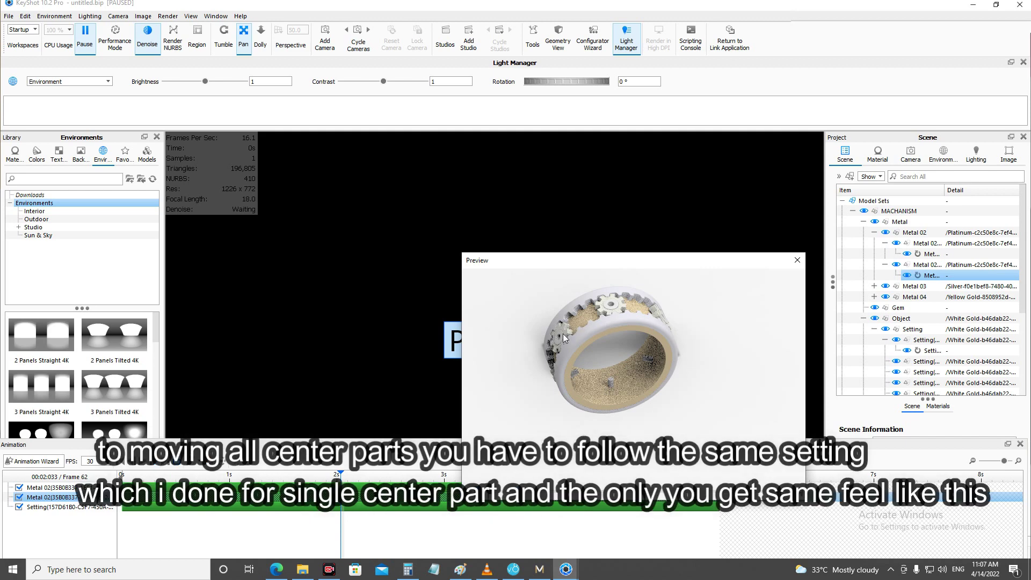
Show animation final.17.avi in VLC and rewind it to the beginning
click(487, 569)
drag(71, 536, 28, 536)
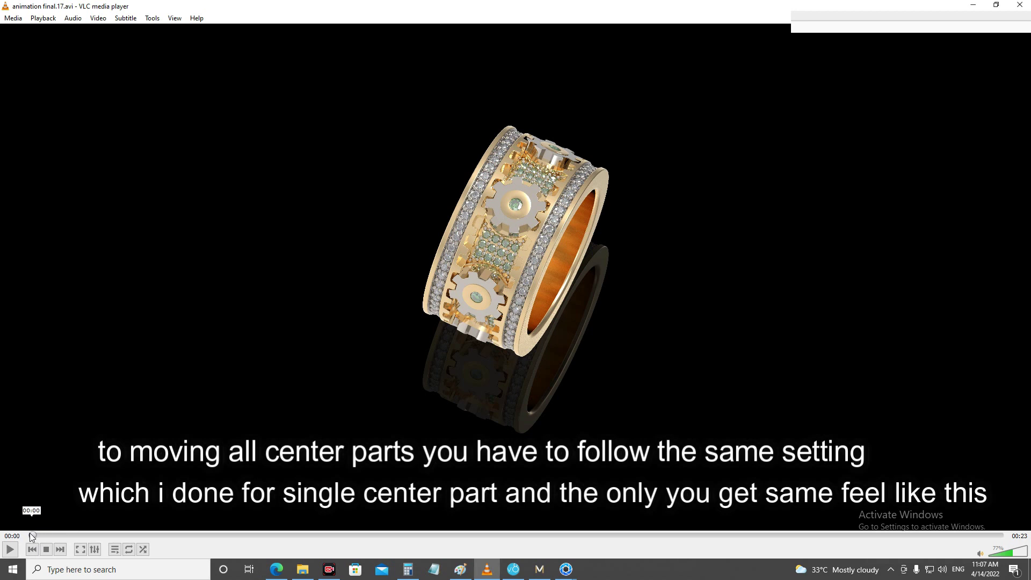
Play ring video animation final.17.avi in KMPlayer from the start, pausing it at 00:00:05
key(space)
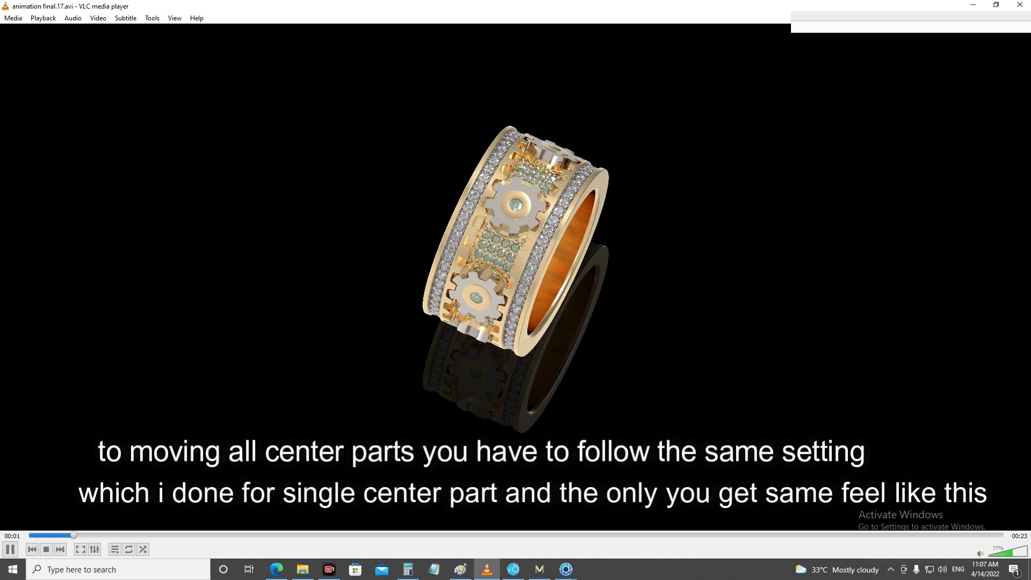
click(47, 535)
click(10, 549)
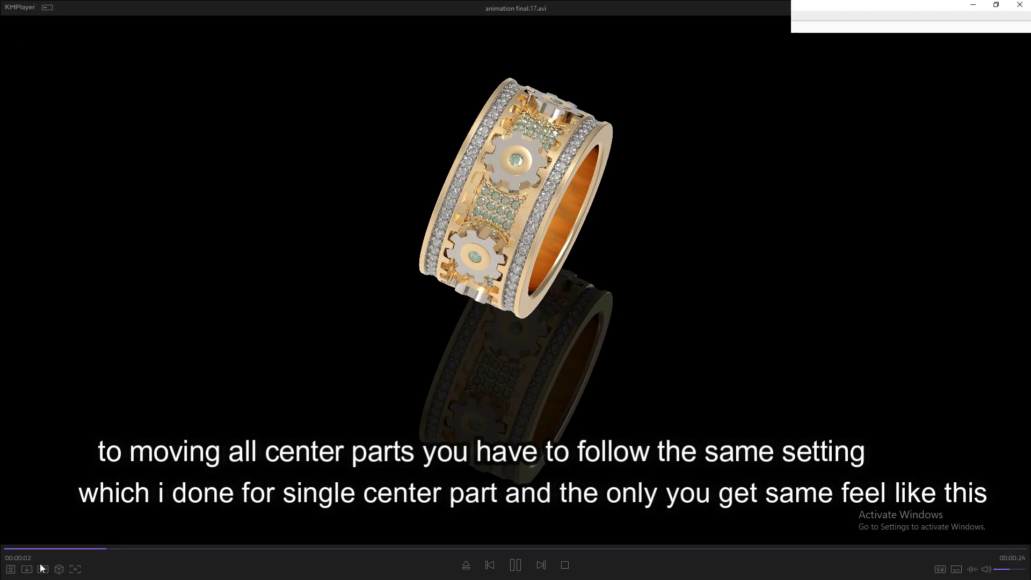
drag(77, 550, 5, 549)
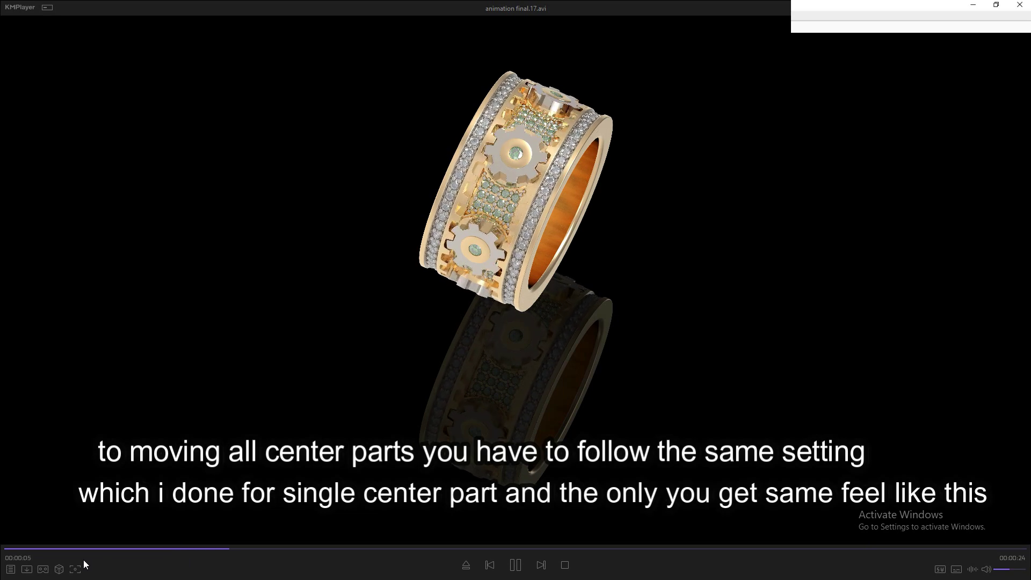
key(space)
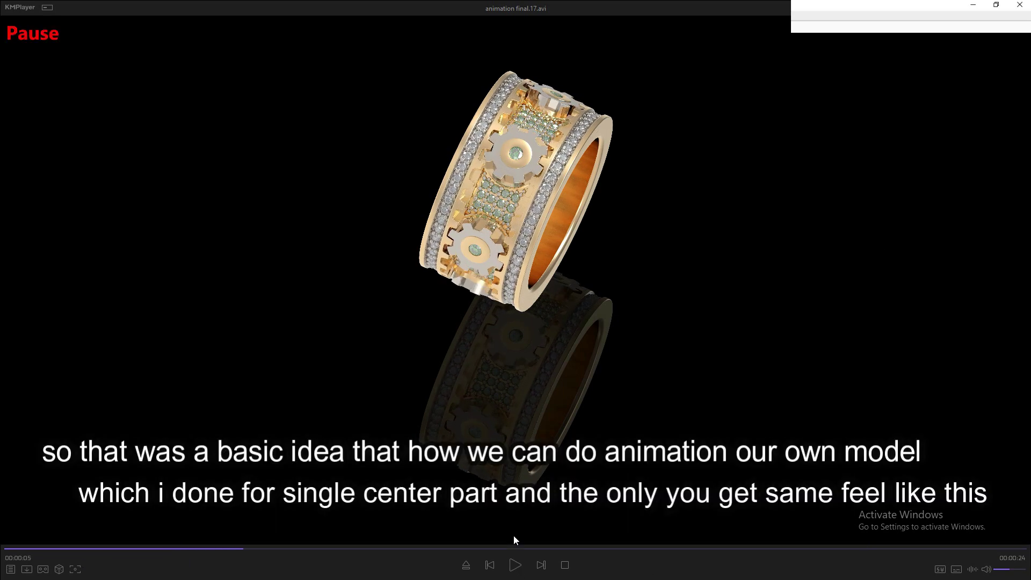
click(514, 564)
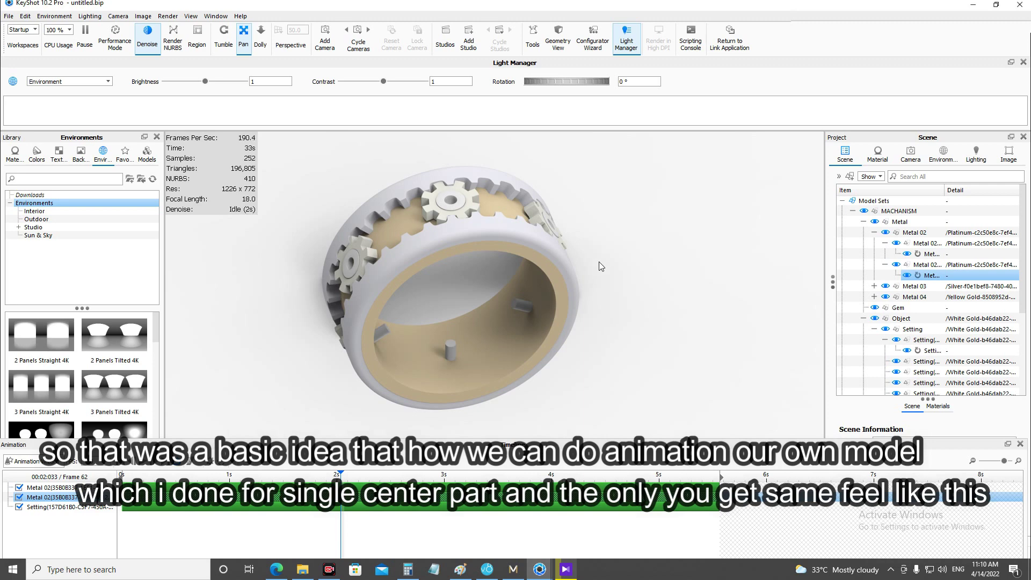
right_click(687, 319)
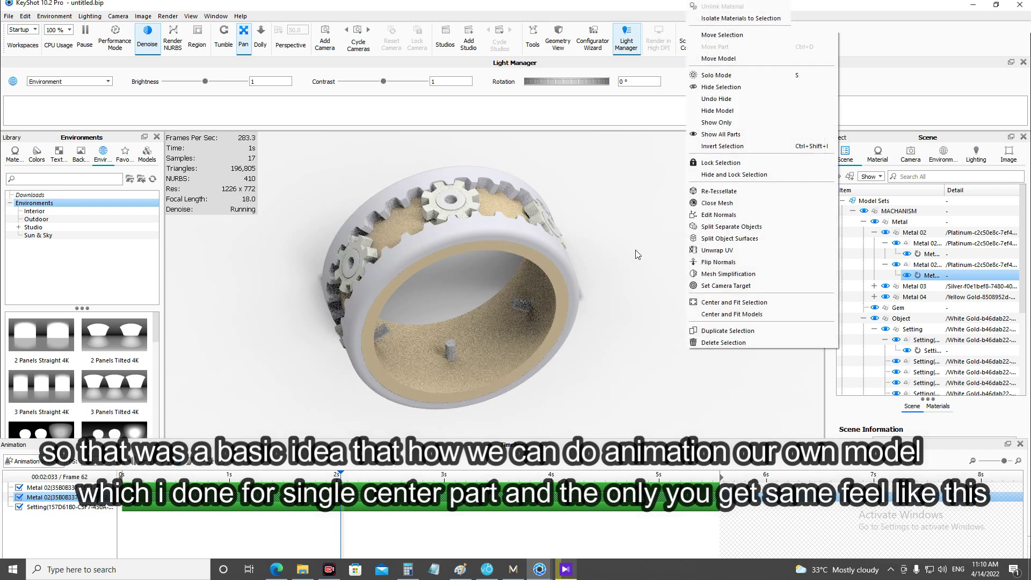
click(638, 255)
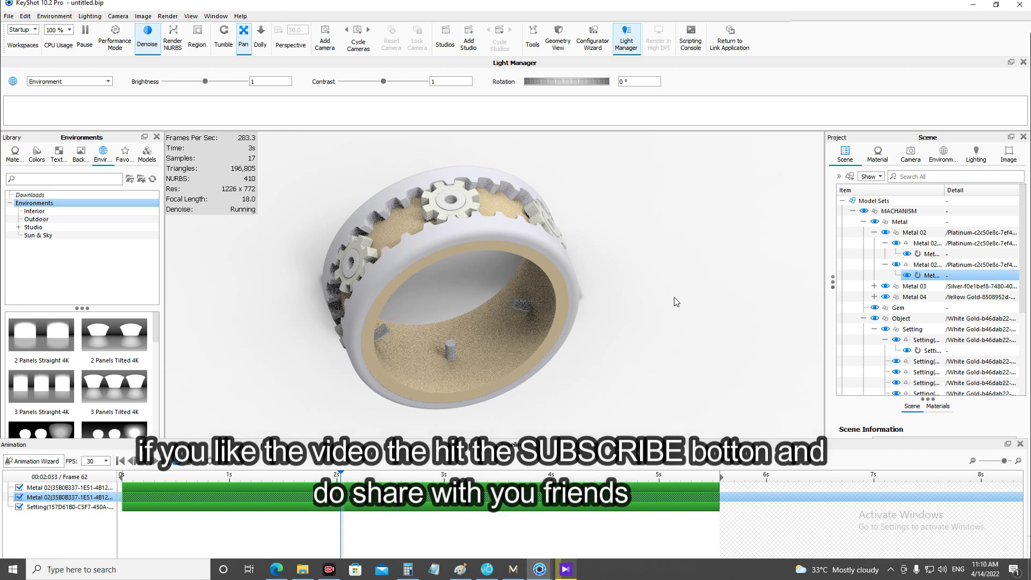
right_click(676, 301)
drag(452, 156, 450, 182)
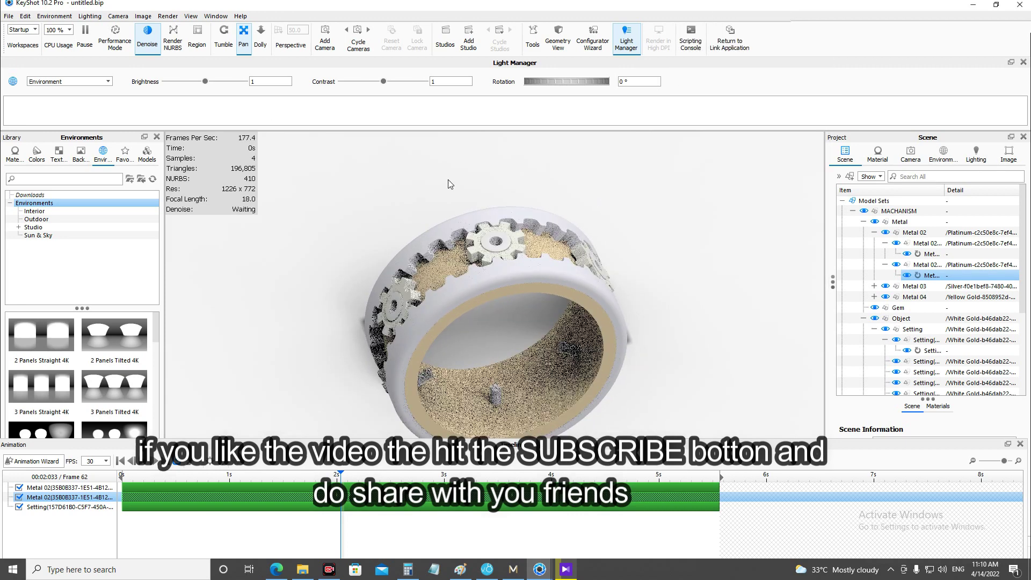